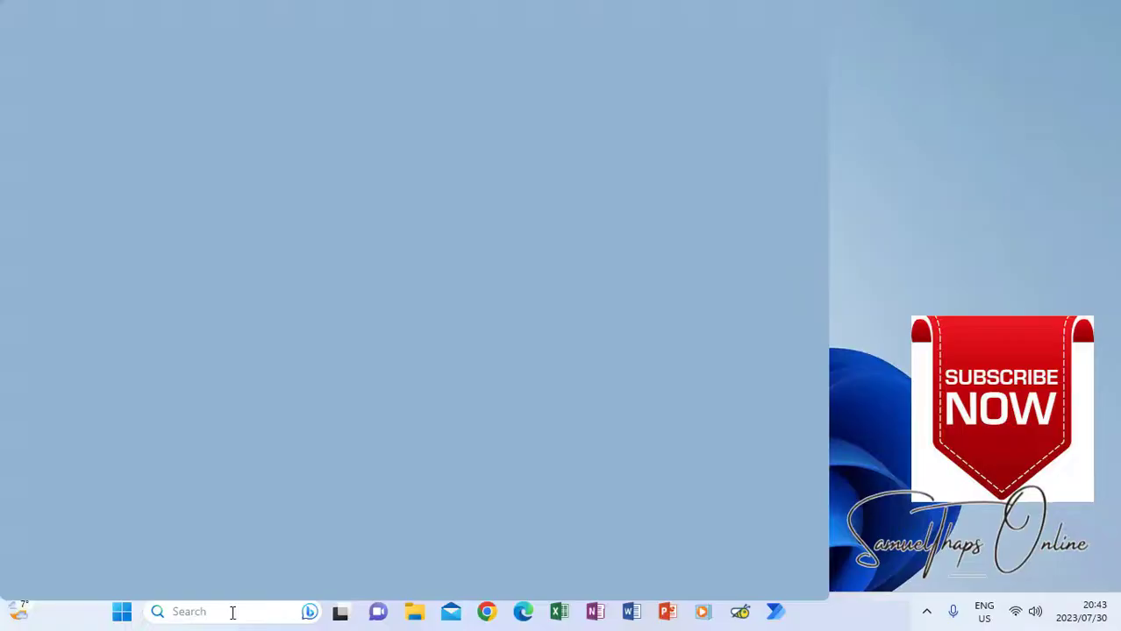
# Launch PowerPoint 2016 through Windows Search and start a blank presentation
pyautogui.write('POWER')
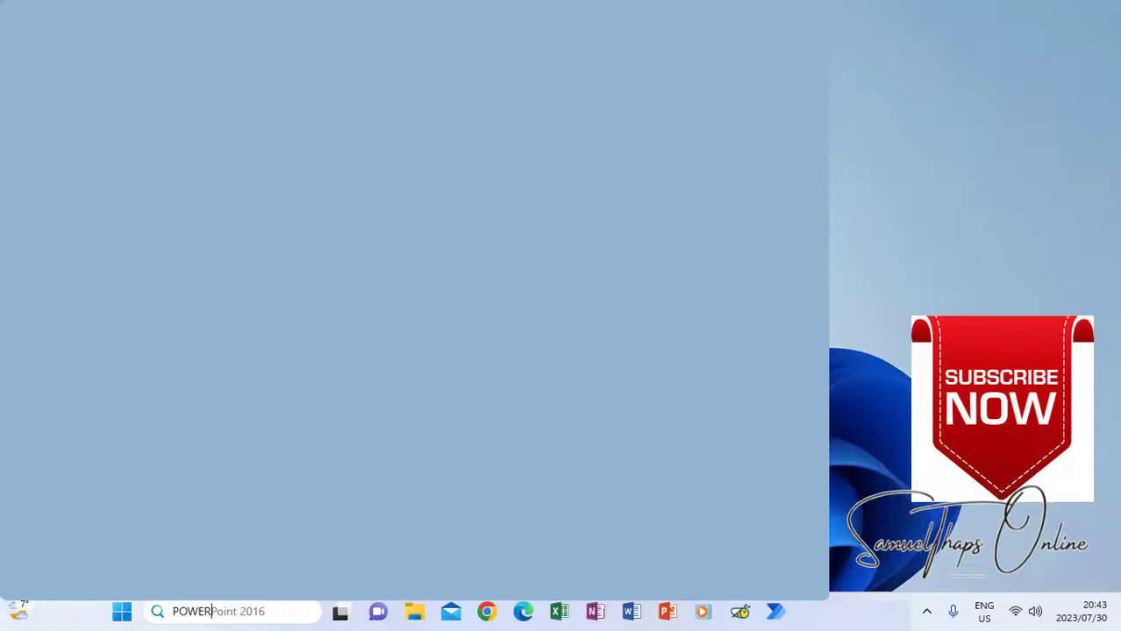
pyautogui.press('Return')
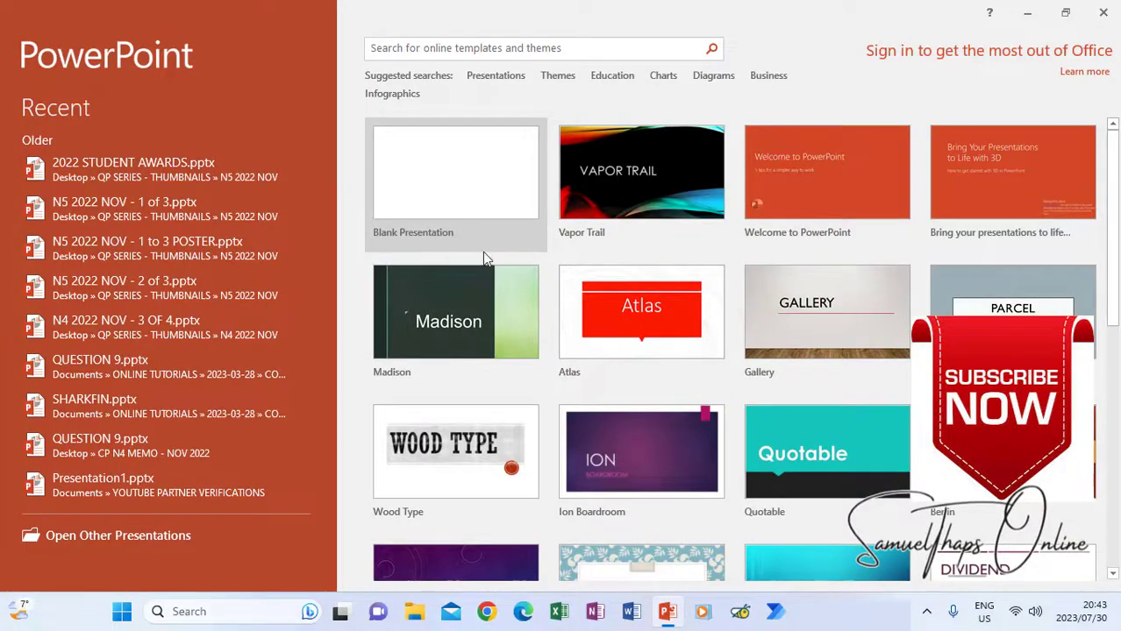
pyautogui.click(456, 195)
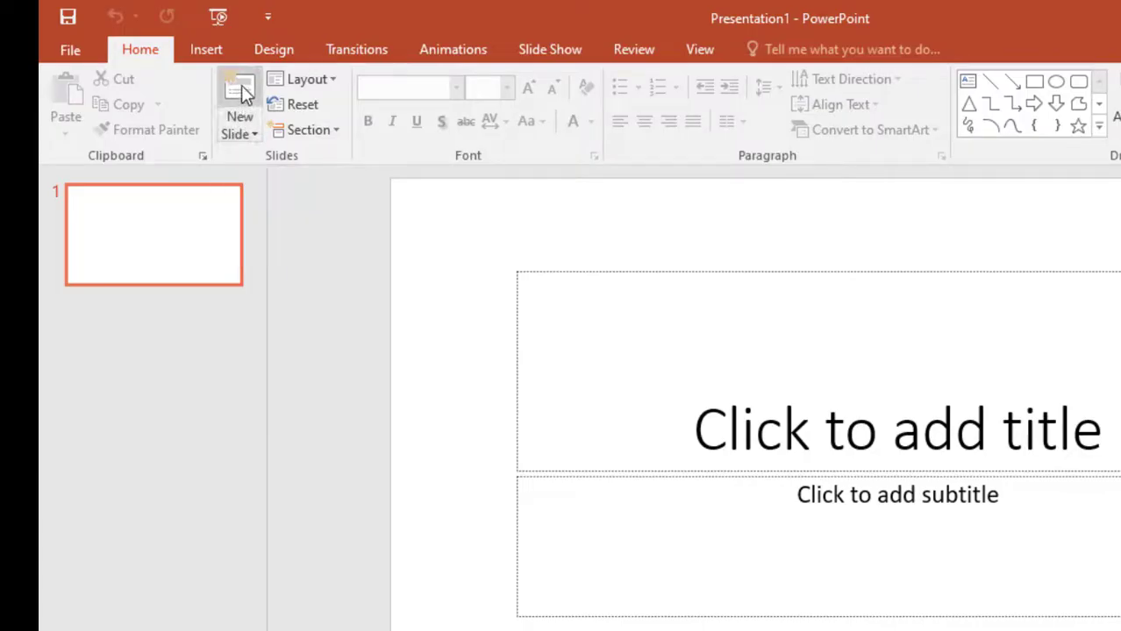
# Add nine title-and-content slides so the deck holds 10 slides
pyautogui.click(242, 85)
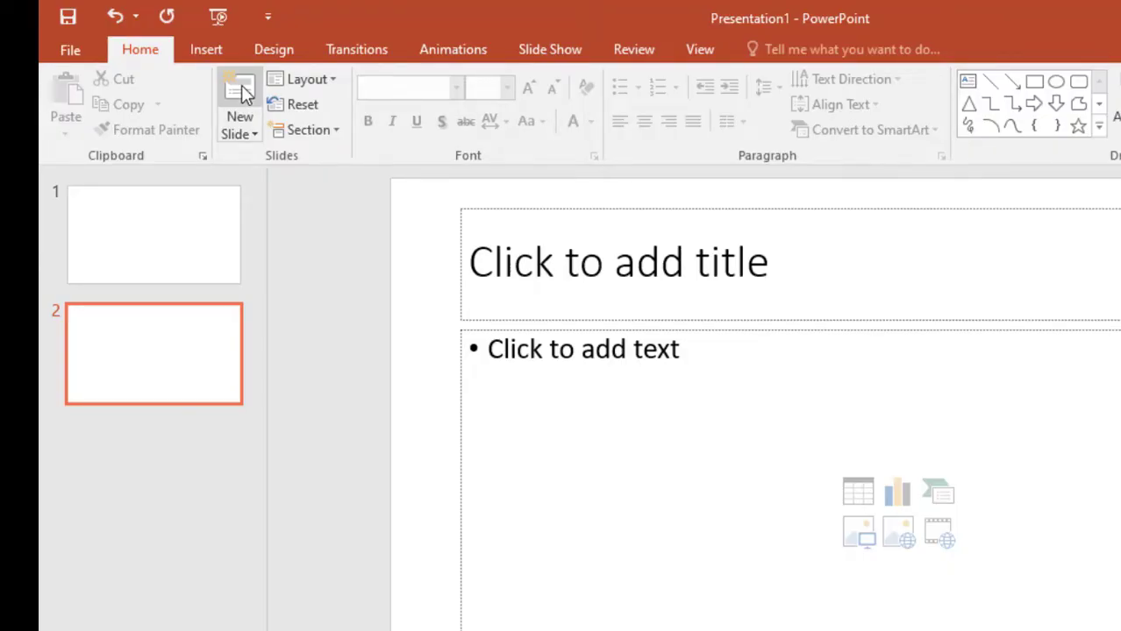
pyautogui.click(241, 85)
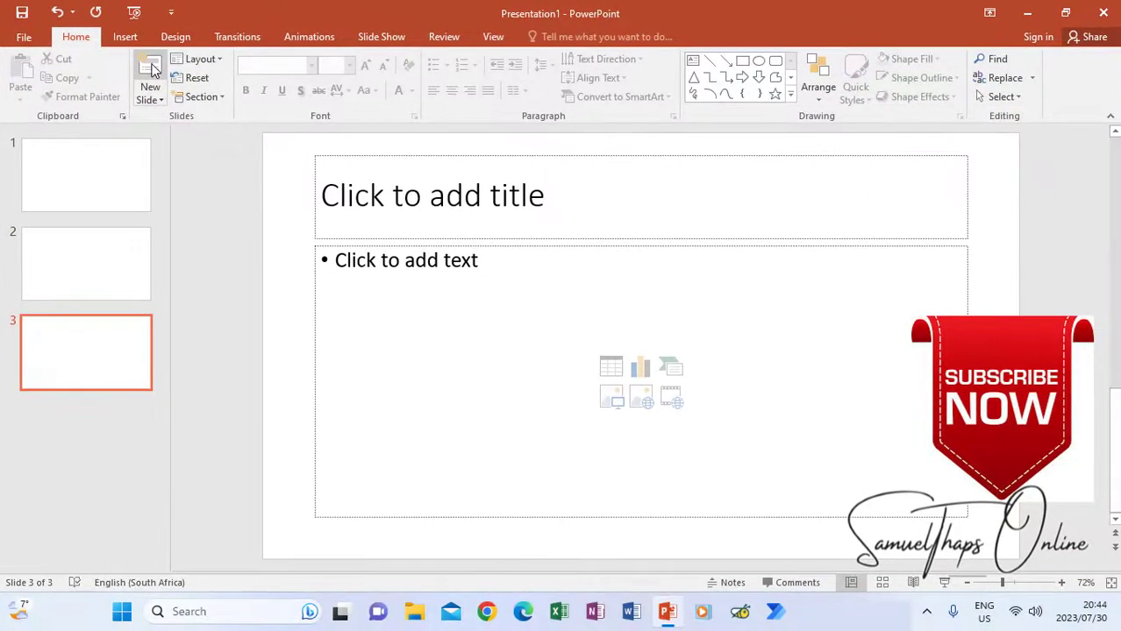
pyautogui.click(150, 70)
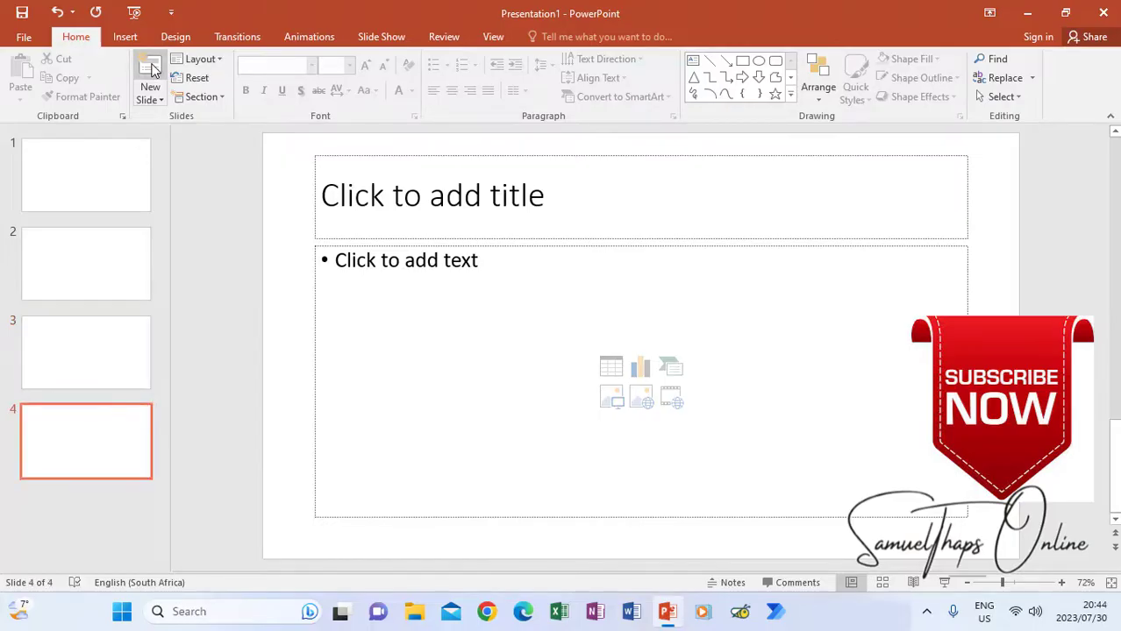
pyautogui.click(150, 70)
pyautogui.click(150, 70)
pyautogui.click(150, 71)
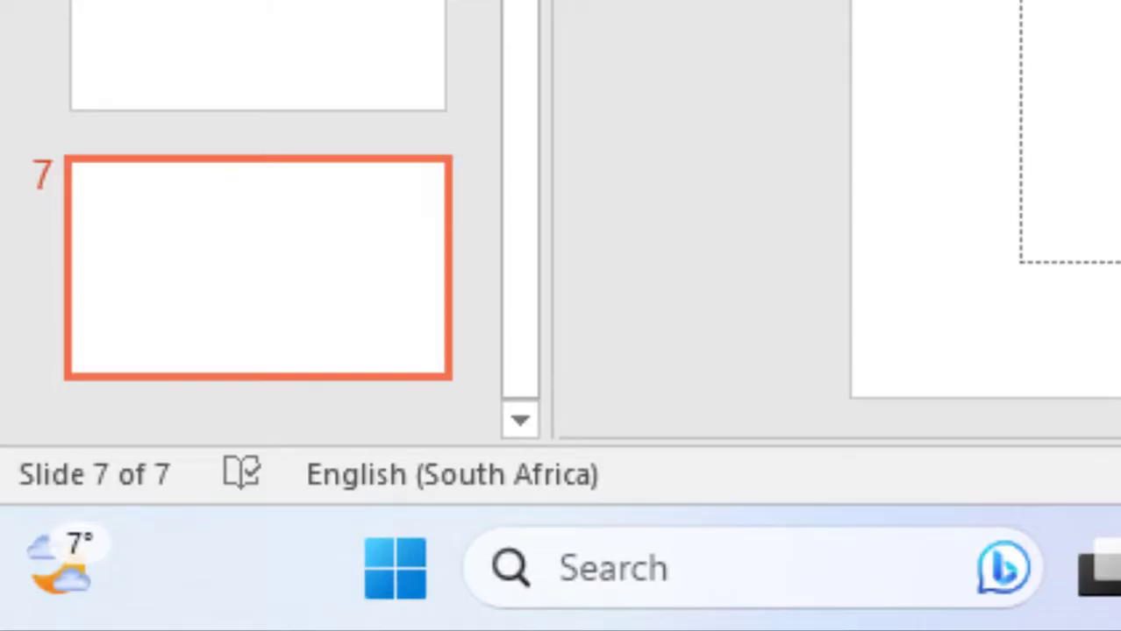
pyautogui.hotkey('ctrl', 'm')
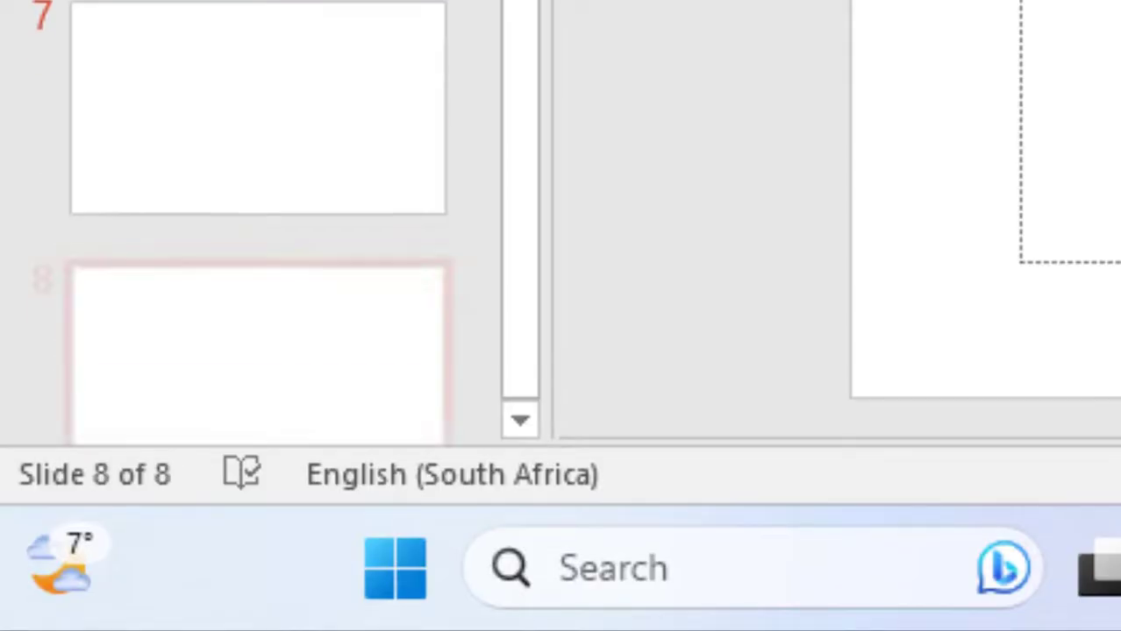
pyautogui.click(151, 66)
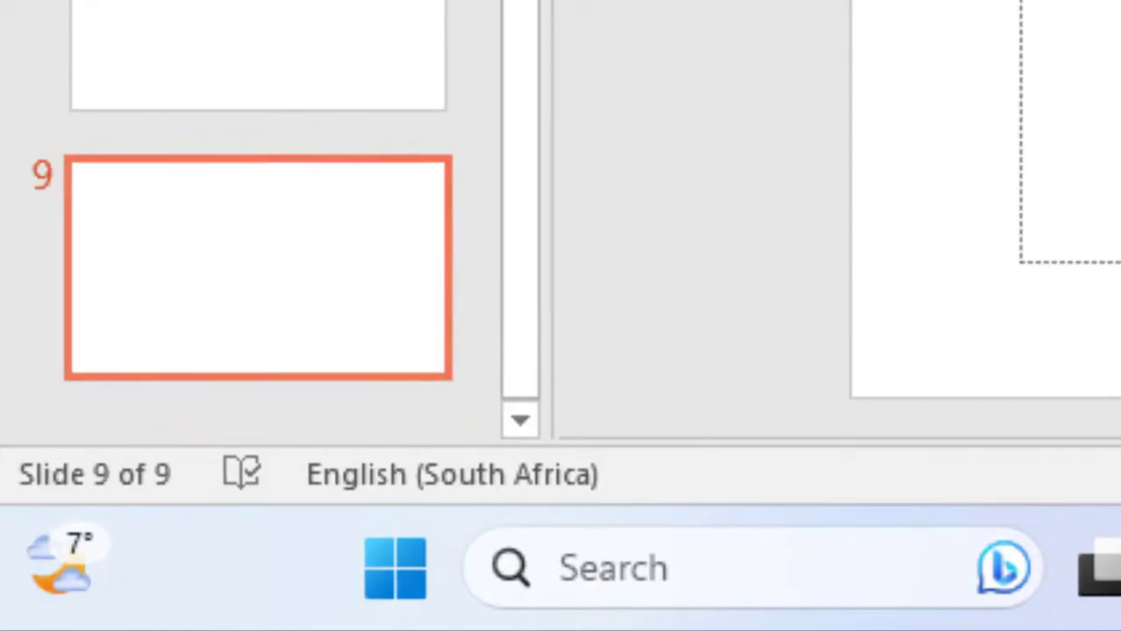
pyautogui.click(150, 65)
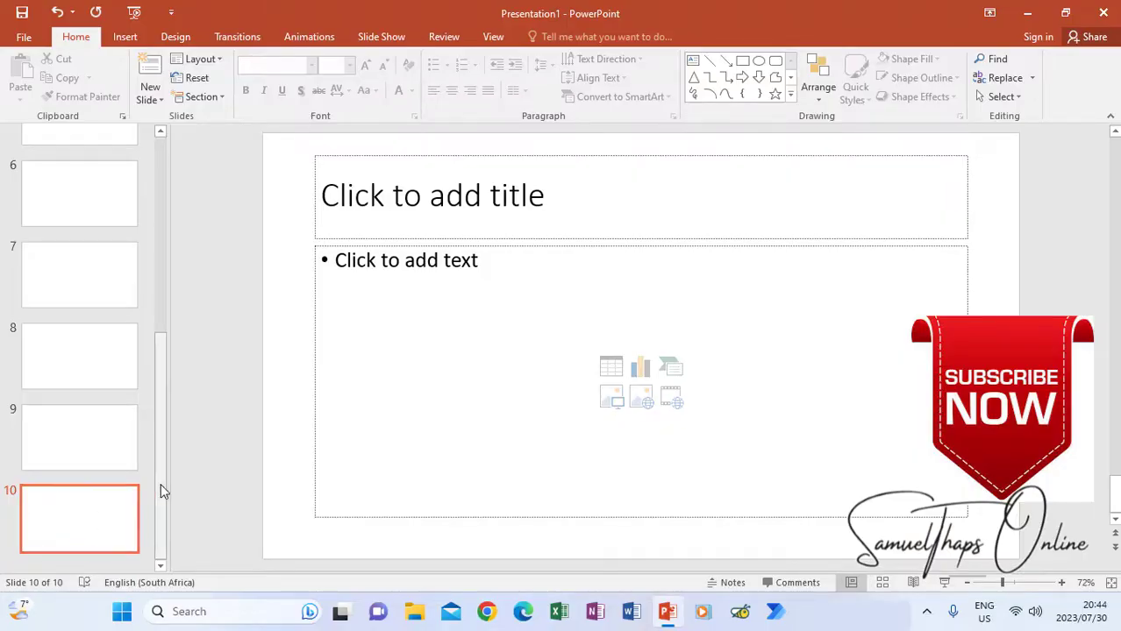
pyautogui.moveTo(162, 475); pyautogui.dragTo(165, 248)
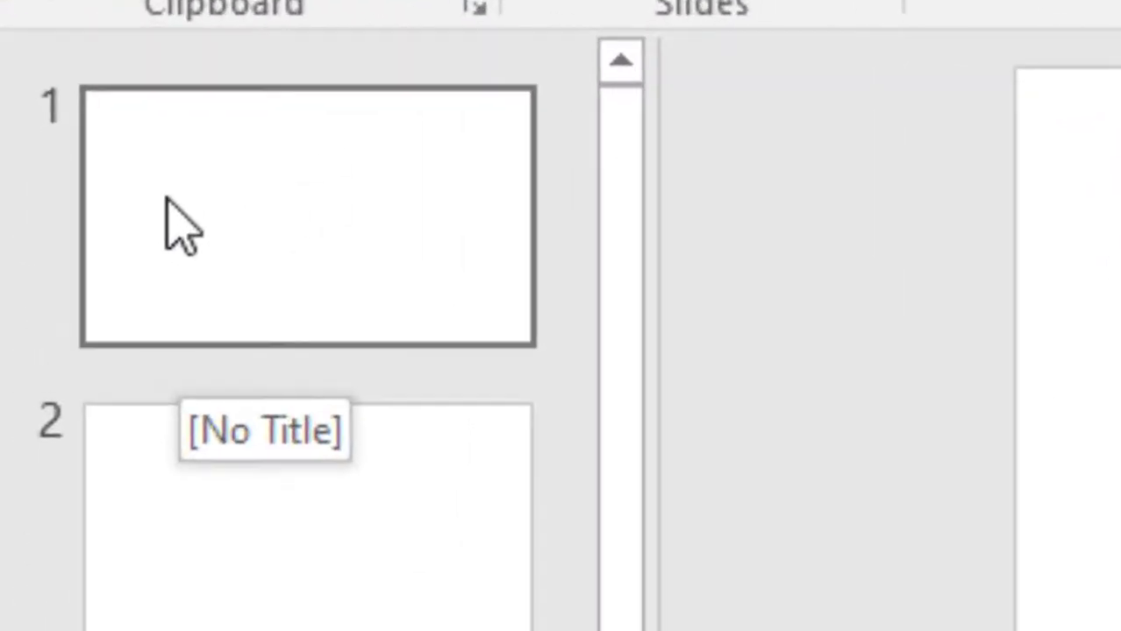
# Title slide 1 'HUMAN RIGHTS', move the title higher, and add the subtitle 'GROUP MEMBERS'
pyautogui.click(182, 230)
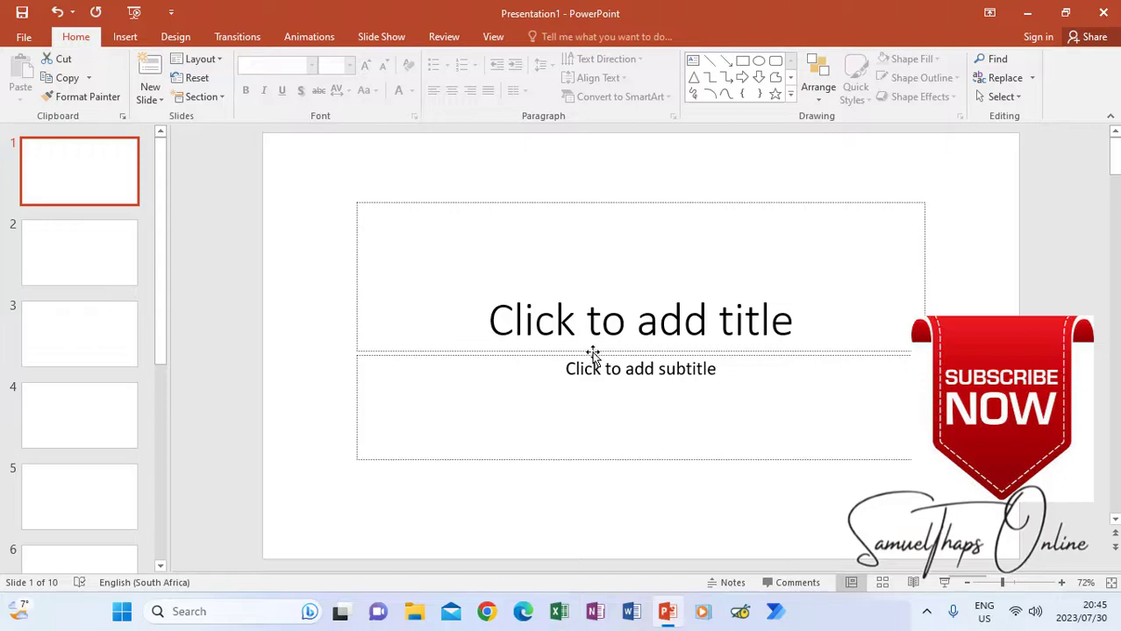
pyautogui.click(587, 302)
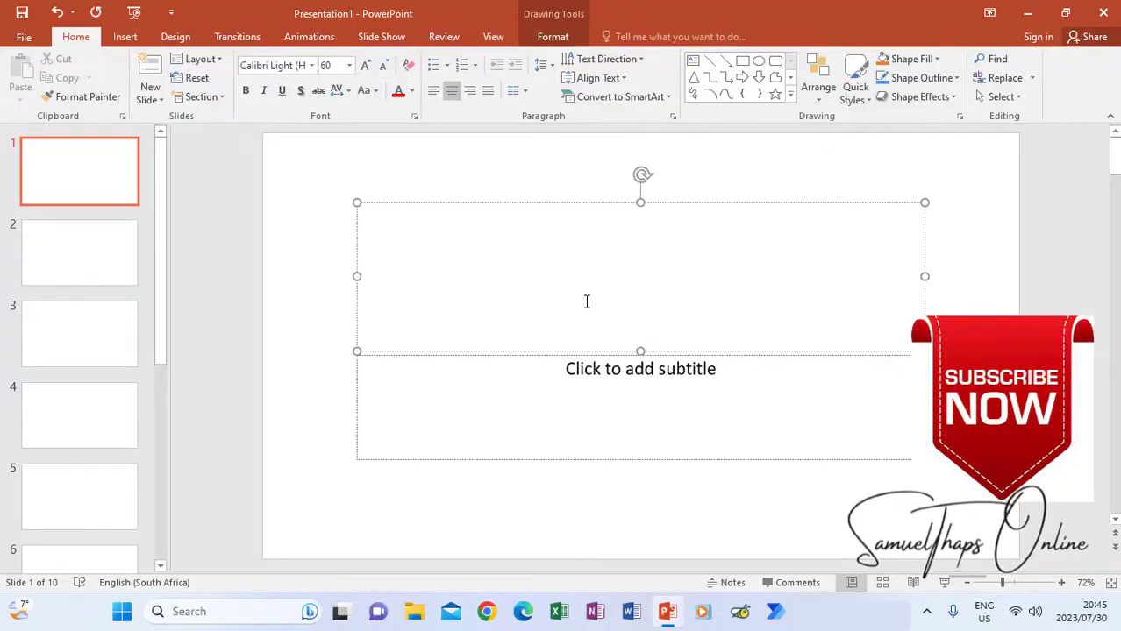
pyautogui.write('HU')
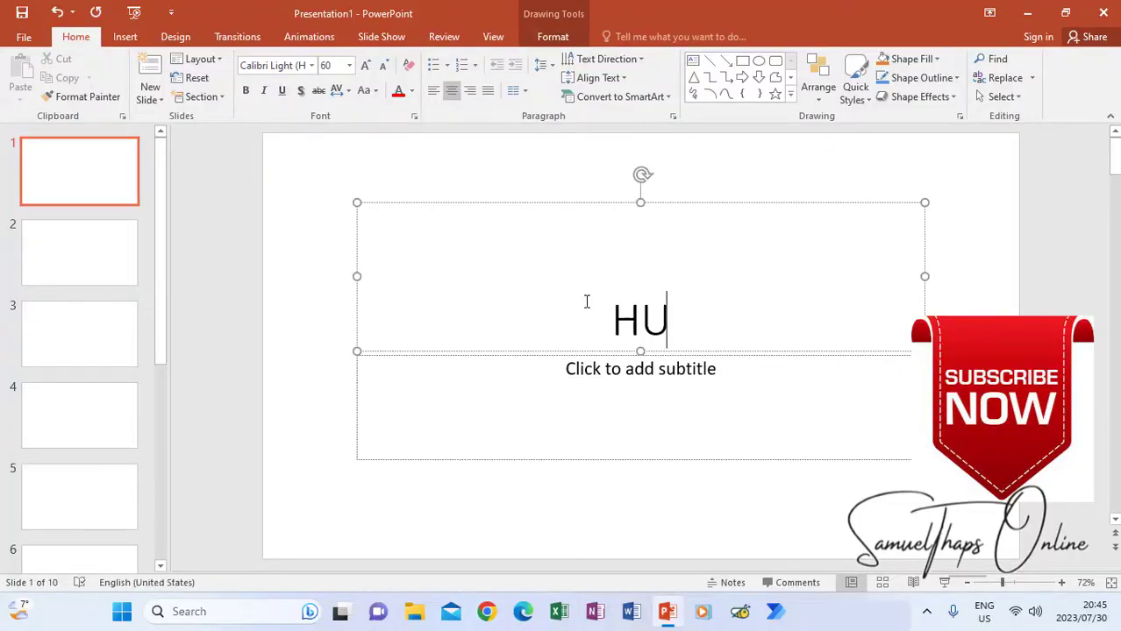
pyautogui.write('MAN RIGH')
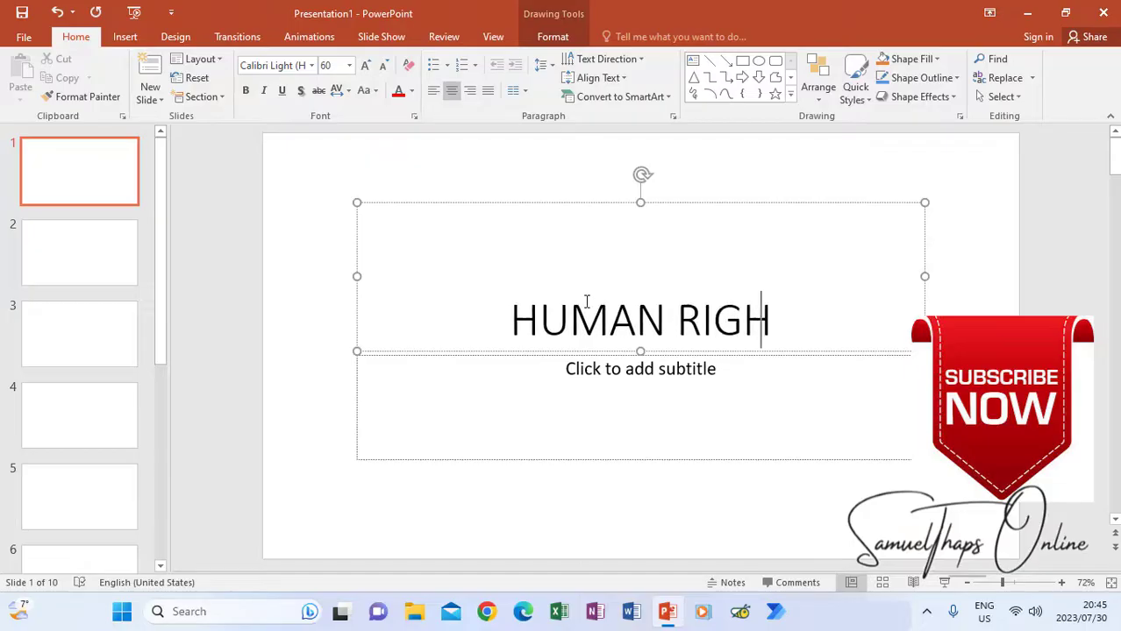
pyautogui.write('TS')
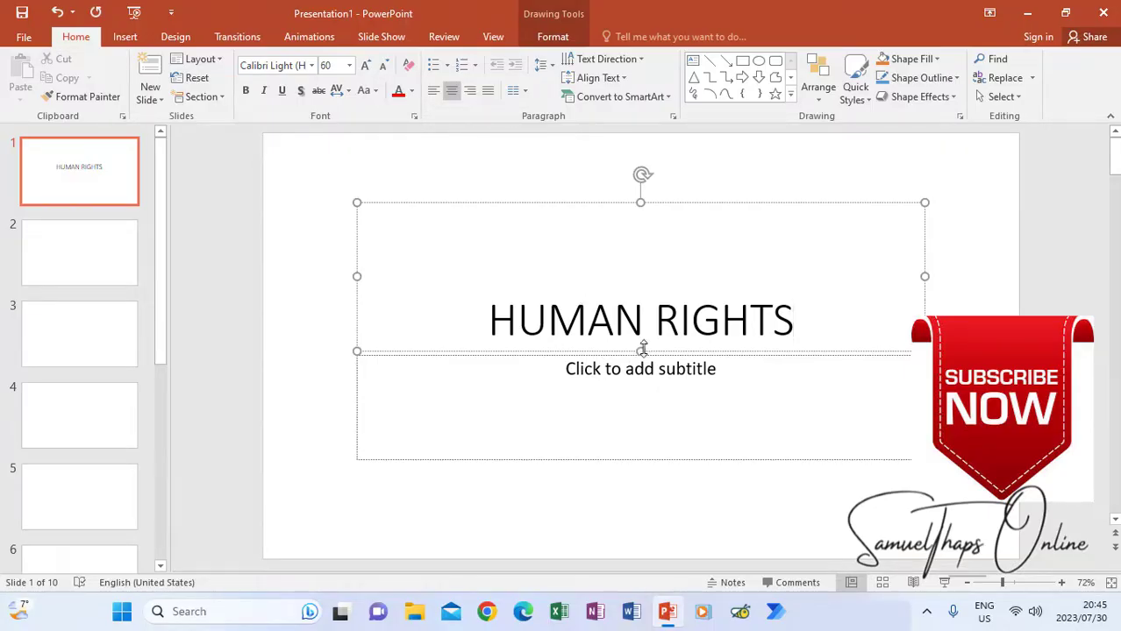
pyautogui.moveTo(656, 353); pyautogui.dragTo(654, 308)
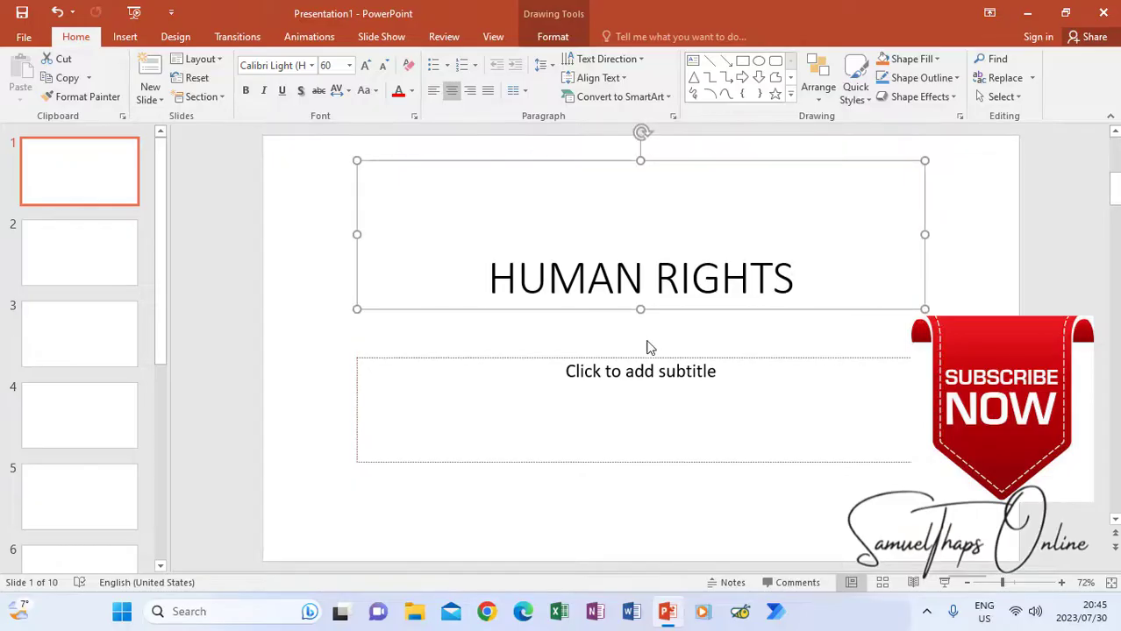
pyautogui.click(623, 385)
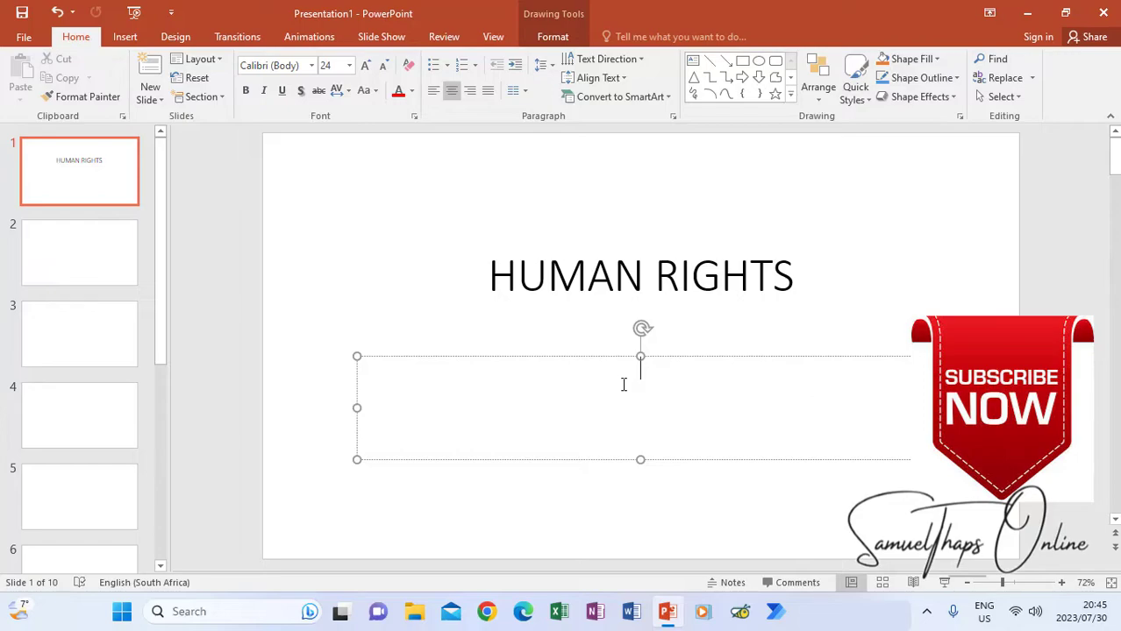
pyautogui.write('GROUP MEM')
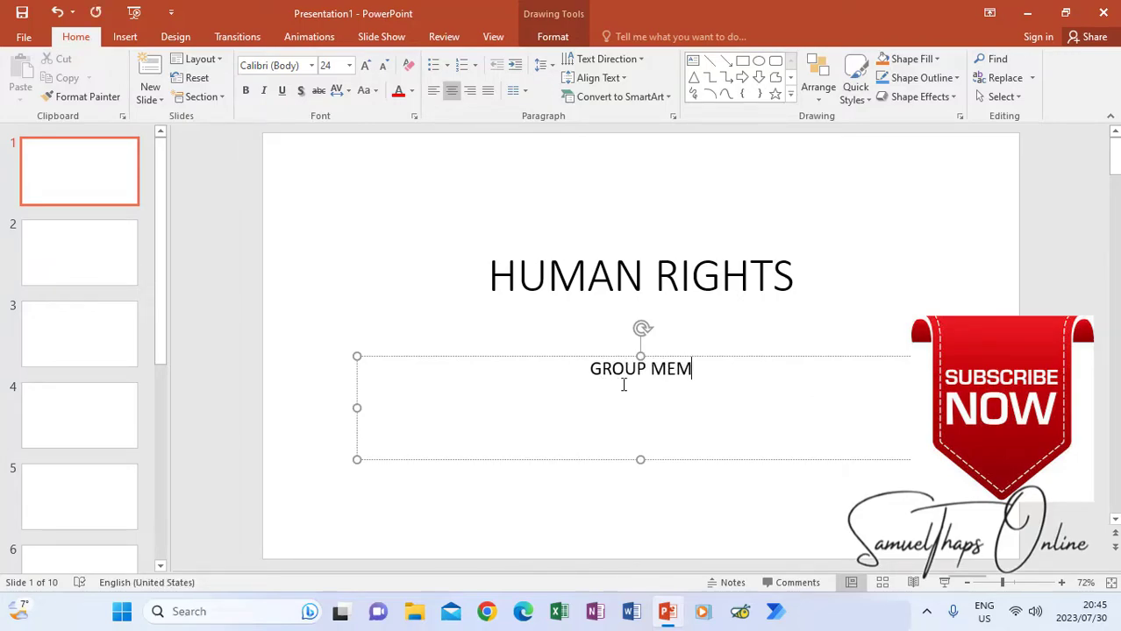
pyautogui.write('BER')
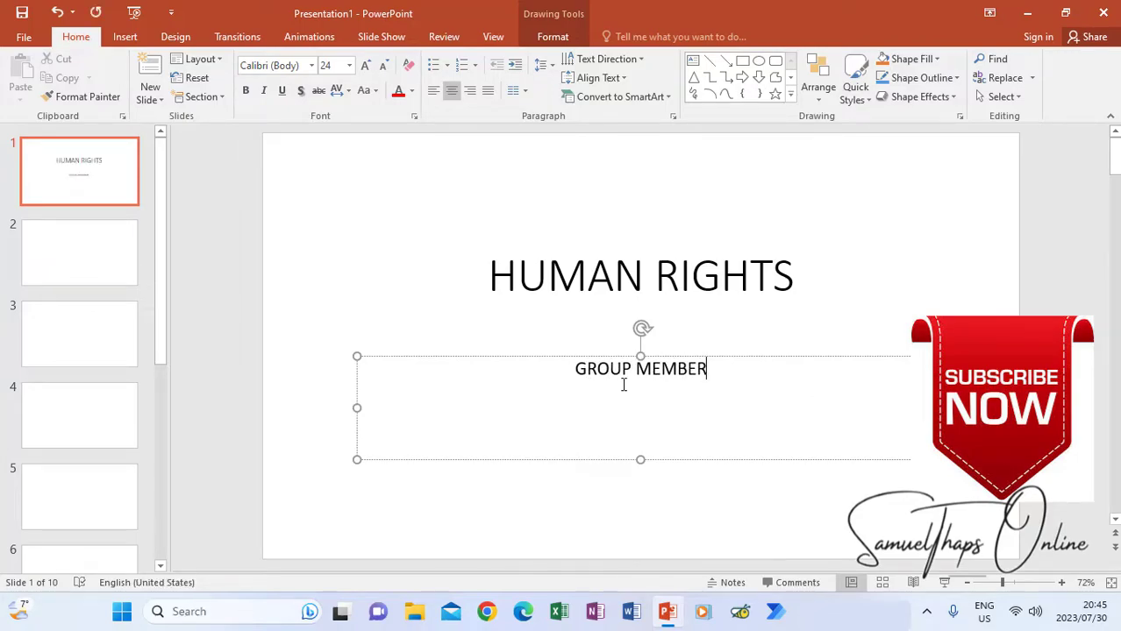
pyautogui.write('S')
pyautogui.click(436, 298)
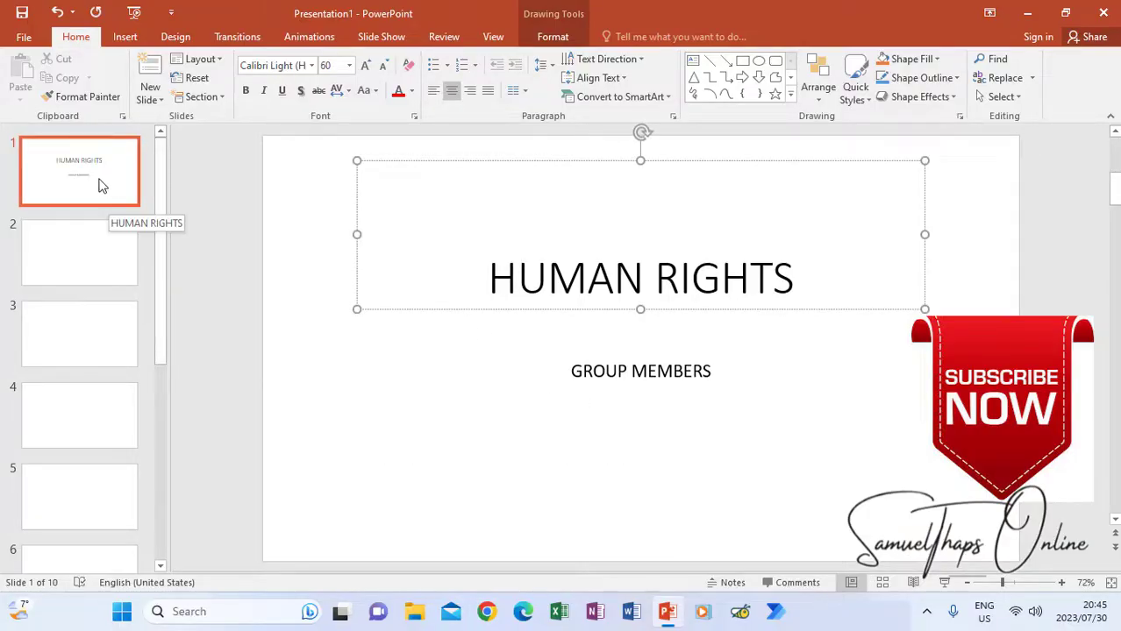
pyautogui.click(77, 254)
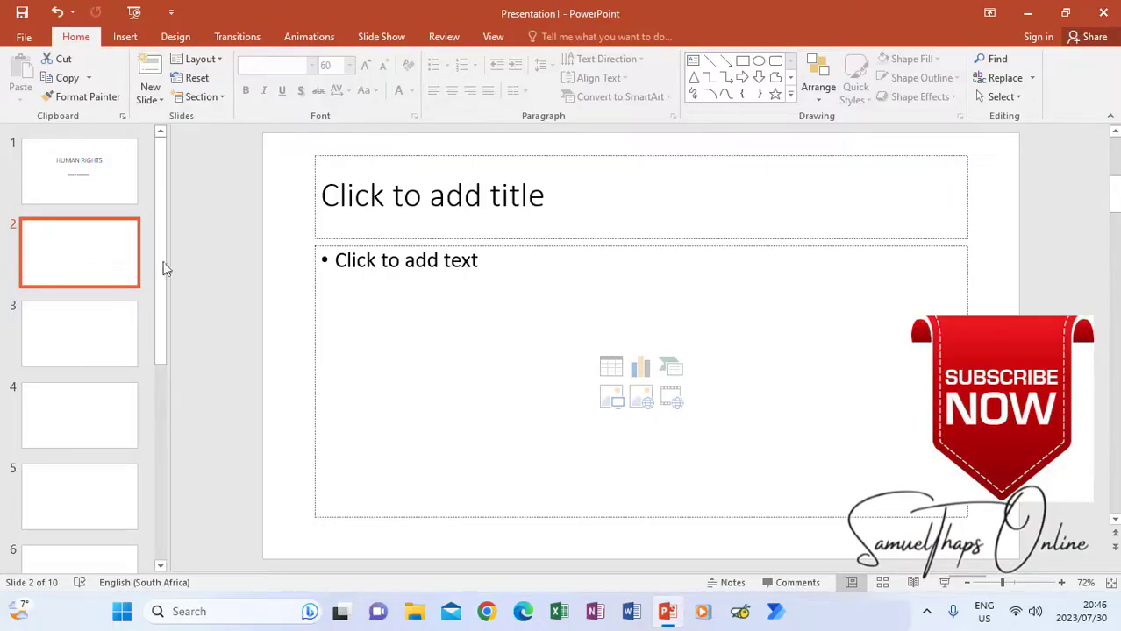
# Title slide 2 'DAY 1' in Arial Black, 66 pt, centred and italic
pyautogui.click(446, 212)
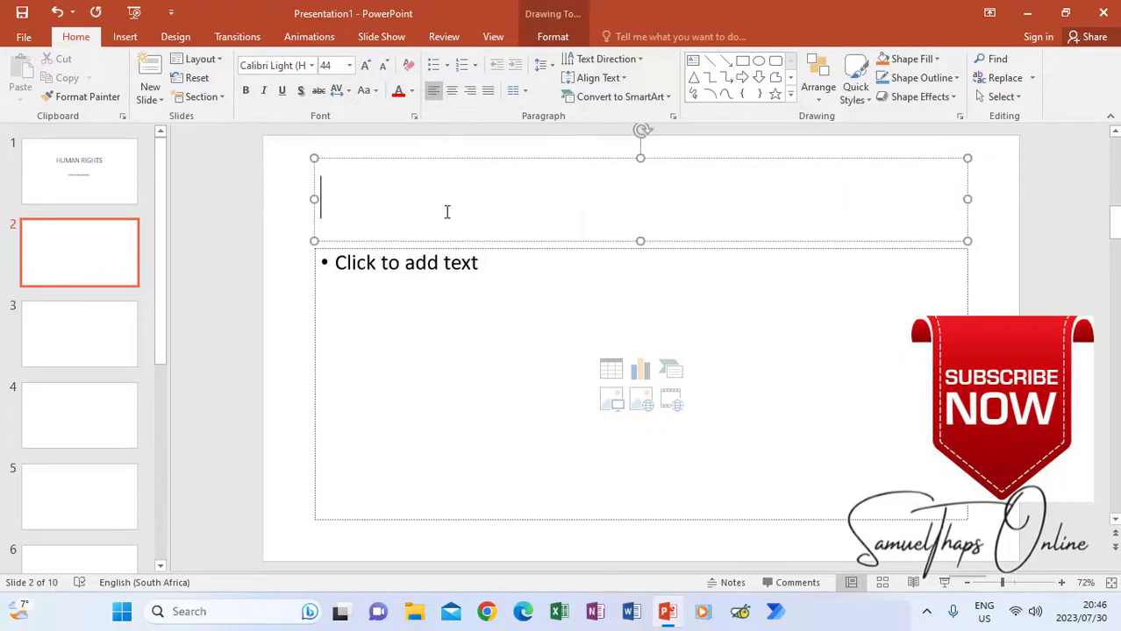
pyautogui.write('DAY')
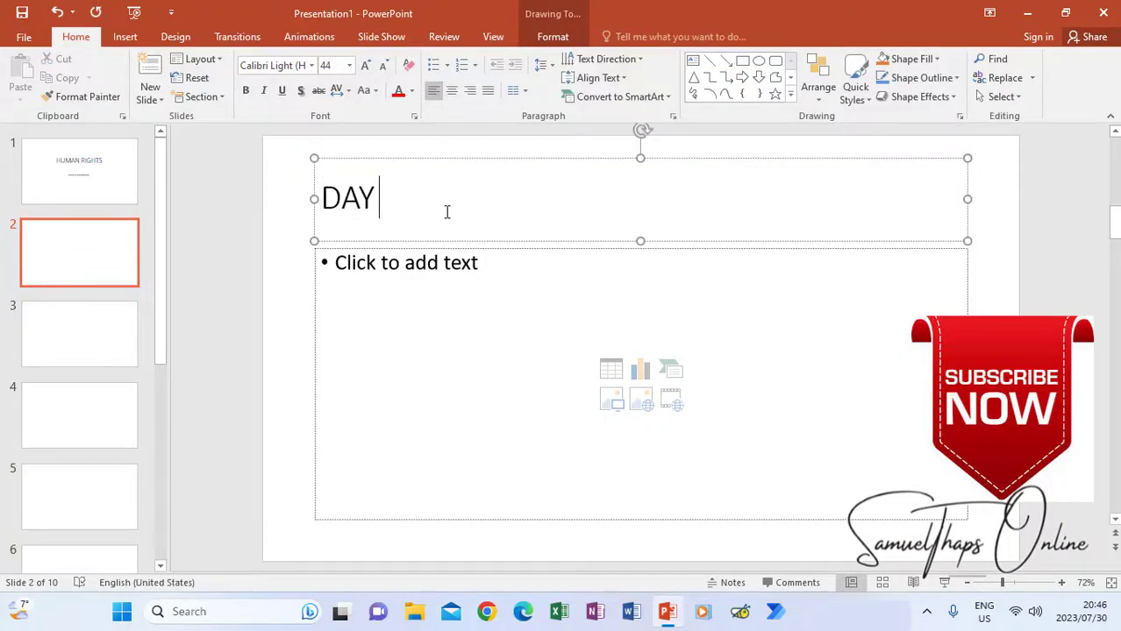
pyautogui.write(' 1')
pyautogui.moveTo(415, 198); pyautogui.dragTo(337, 201)
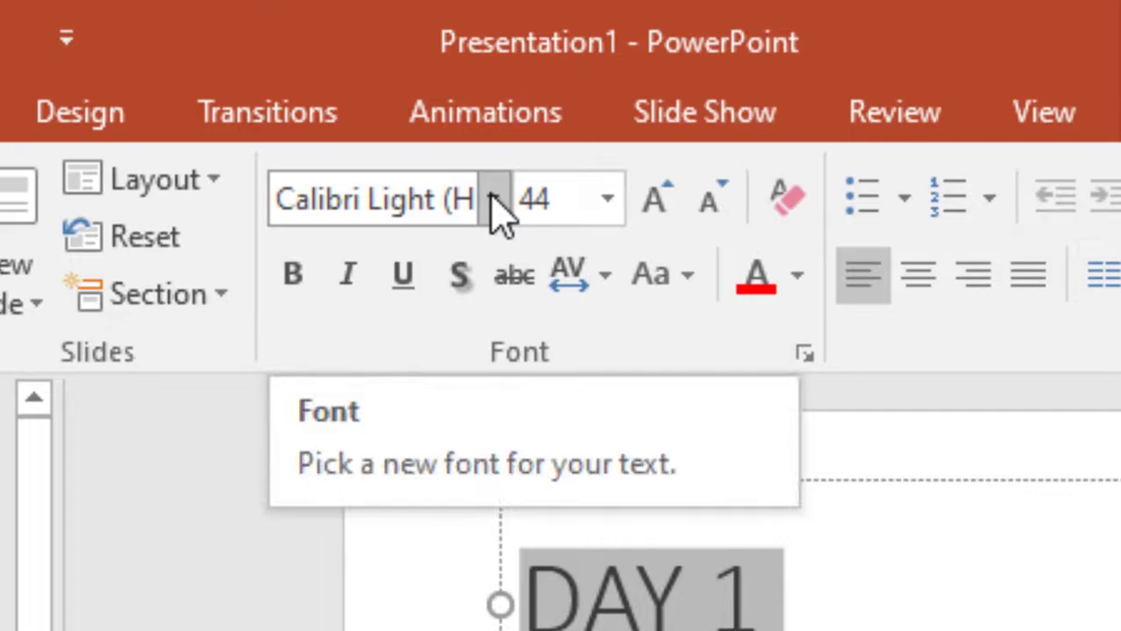
pyautogui.click(492, 198)
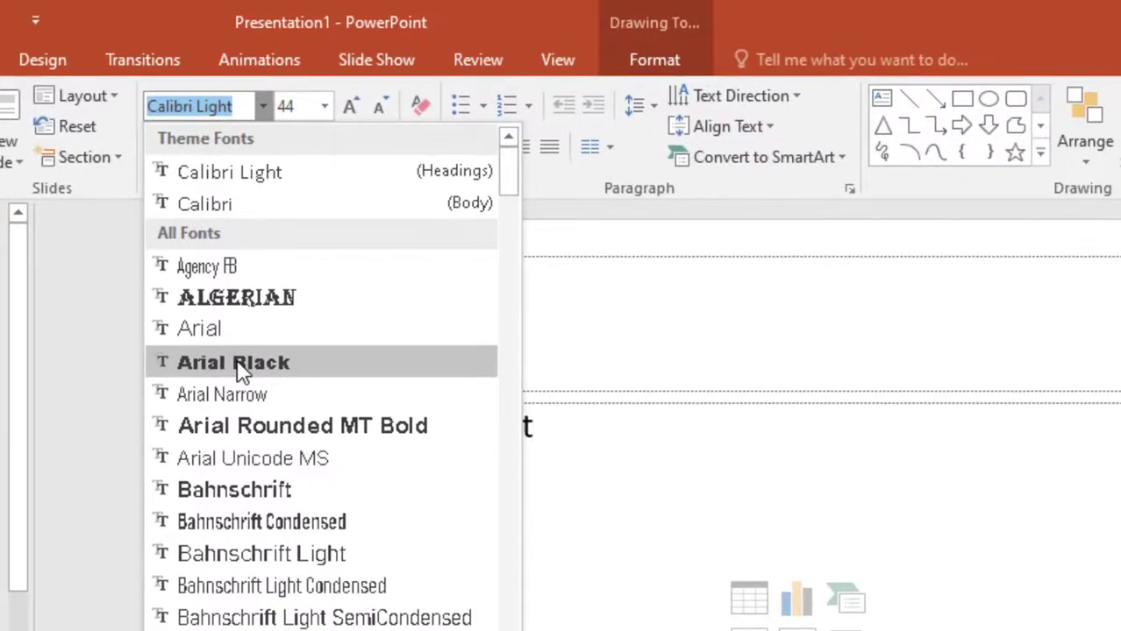
pyautogui.click(243, 372)
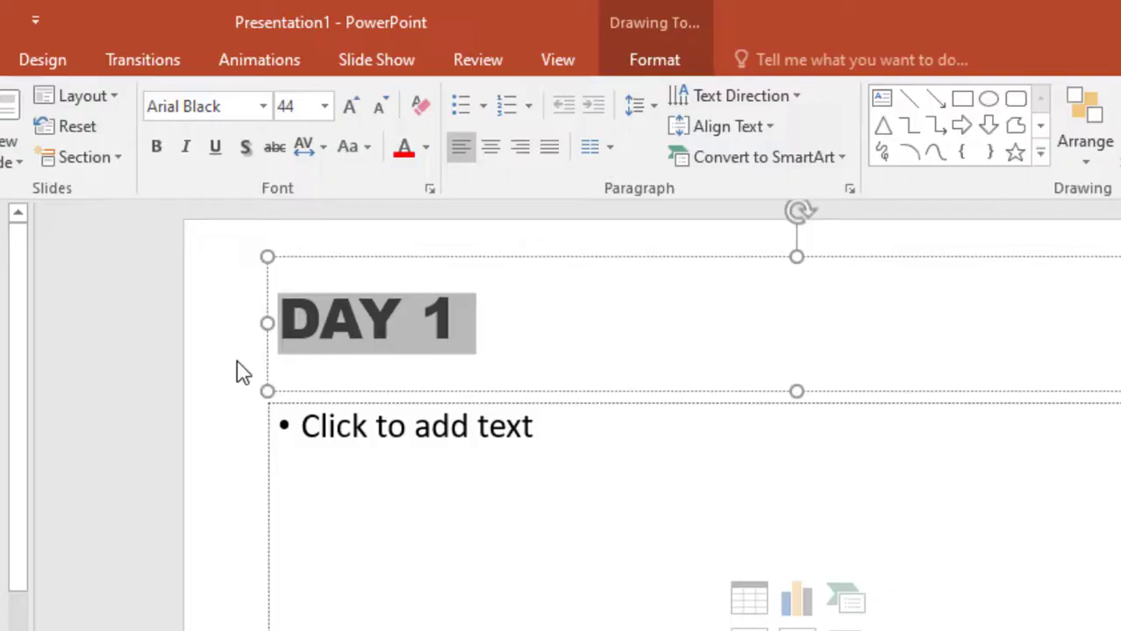
pyautogui.click(325, 108)
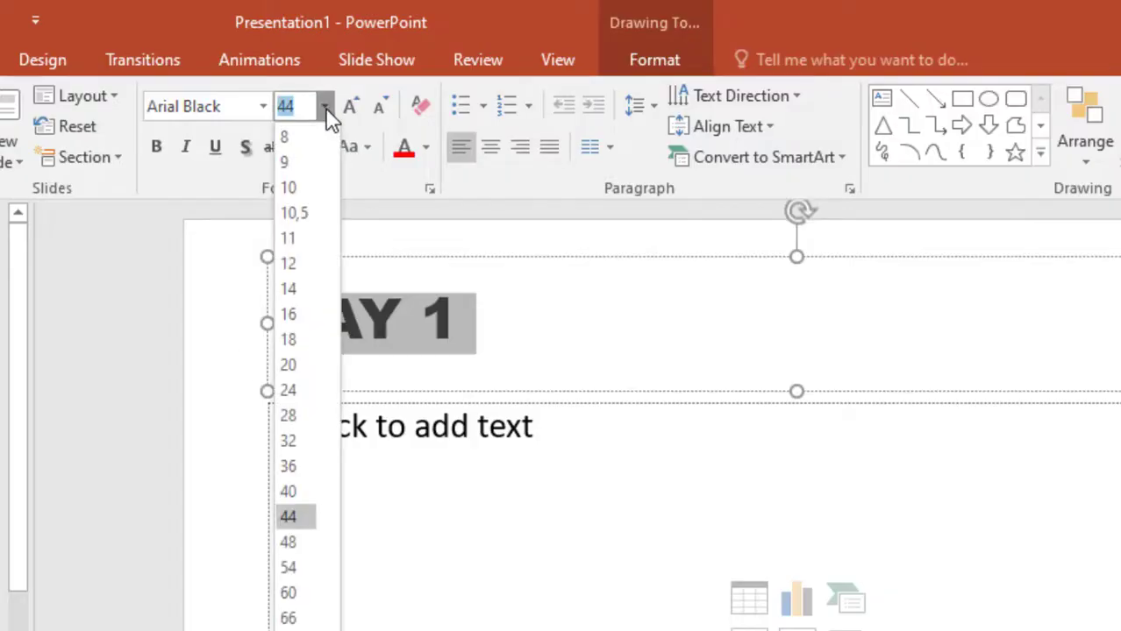
pyautogui.click(290, 618)
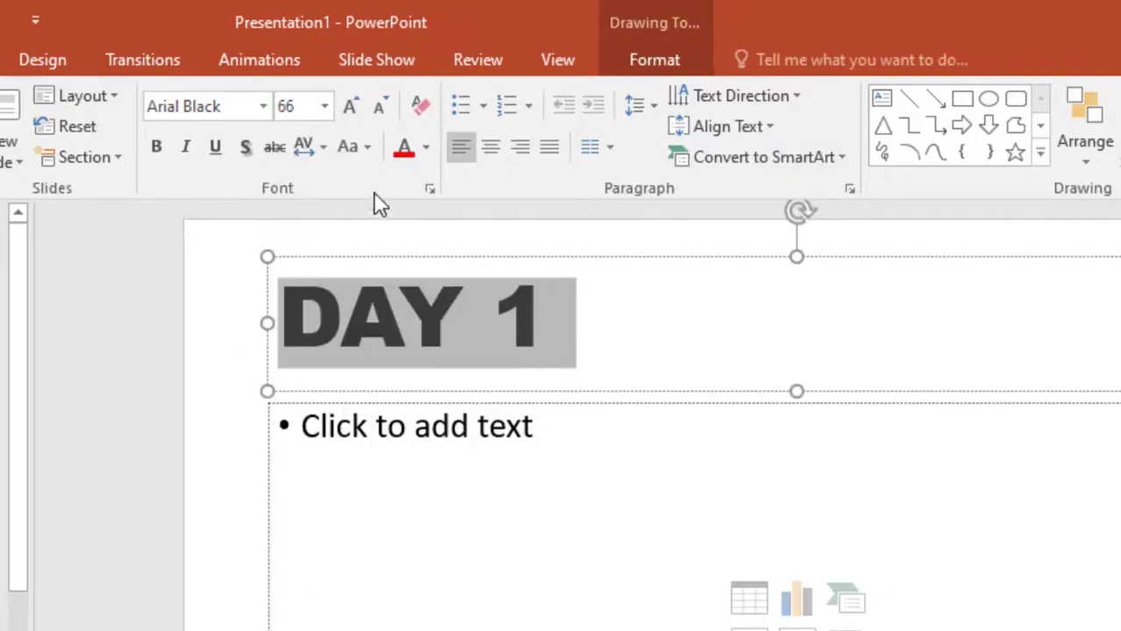
pyautogui.click(490, 145)
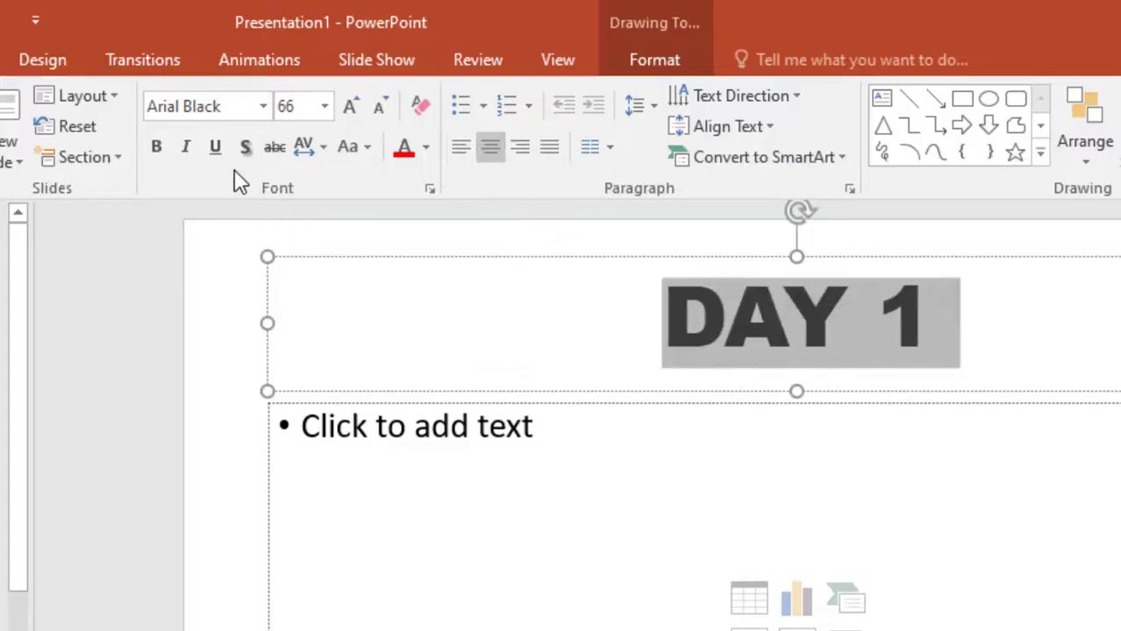
pyautogui.click(186, 151)
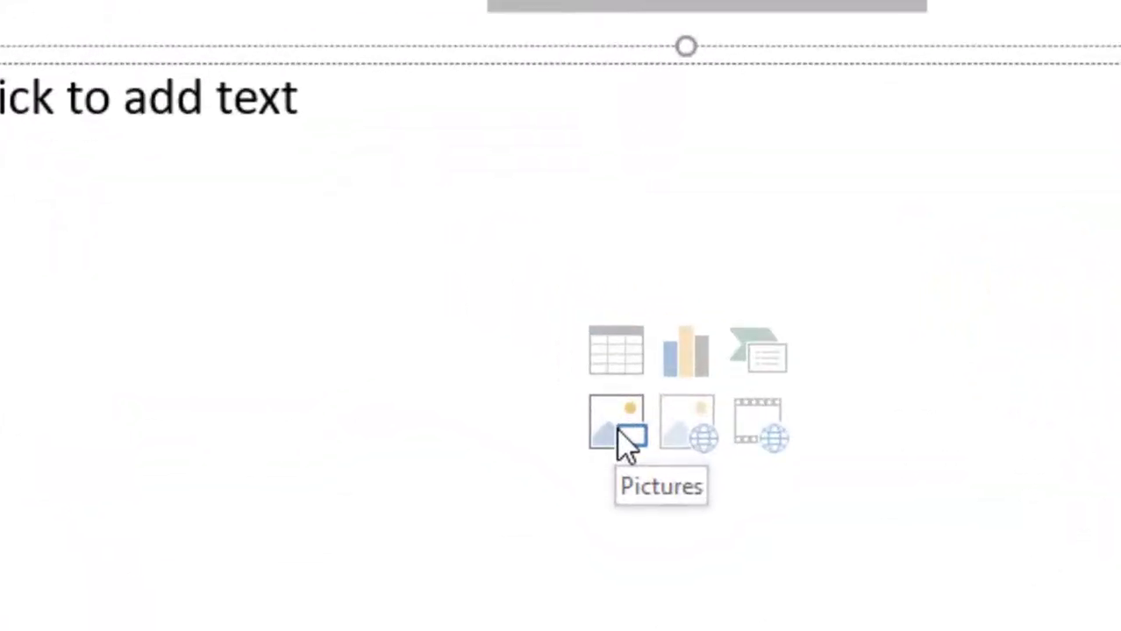
# Insert the N4 2022 NOV - 1 OF 4.jpg picture into slide 2's content area
pyautogui.click(611, 407)
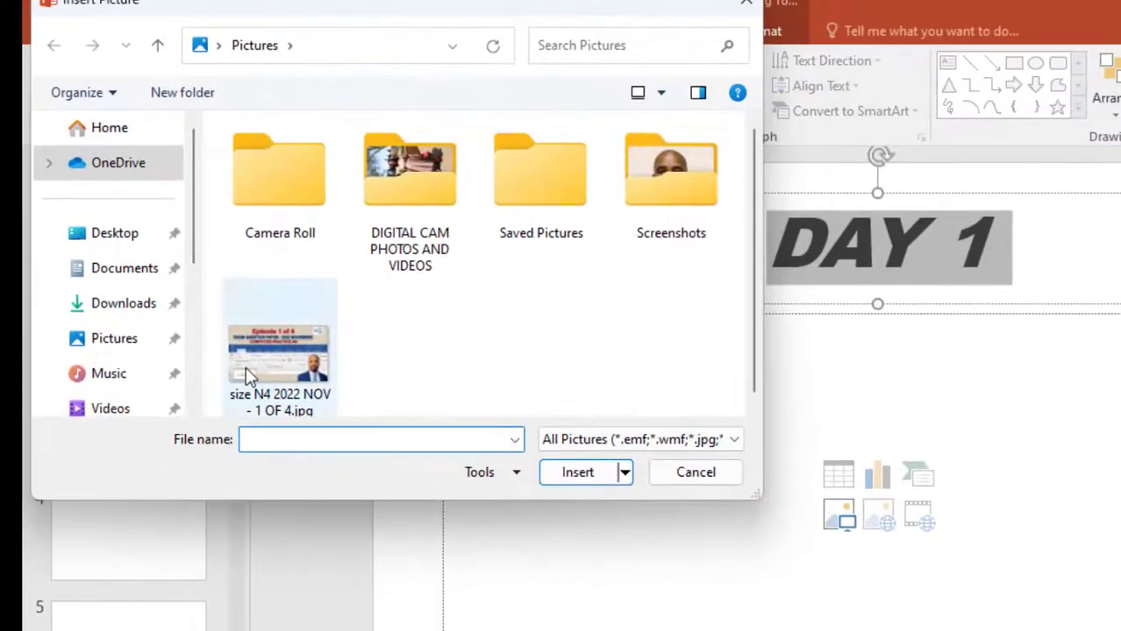
pyautogui.click(246, 367)
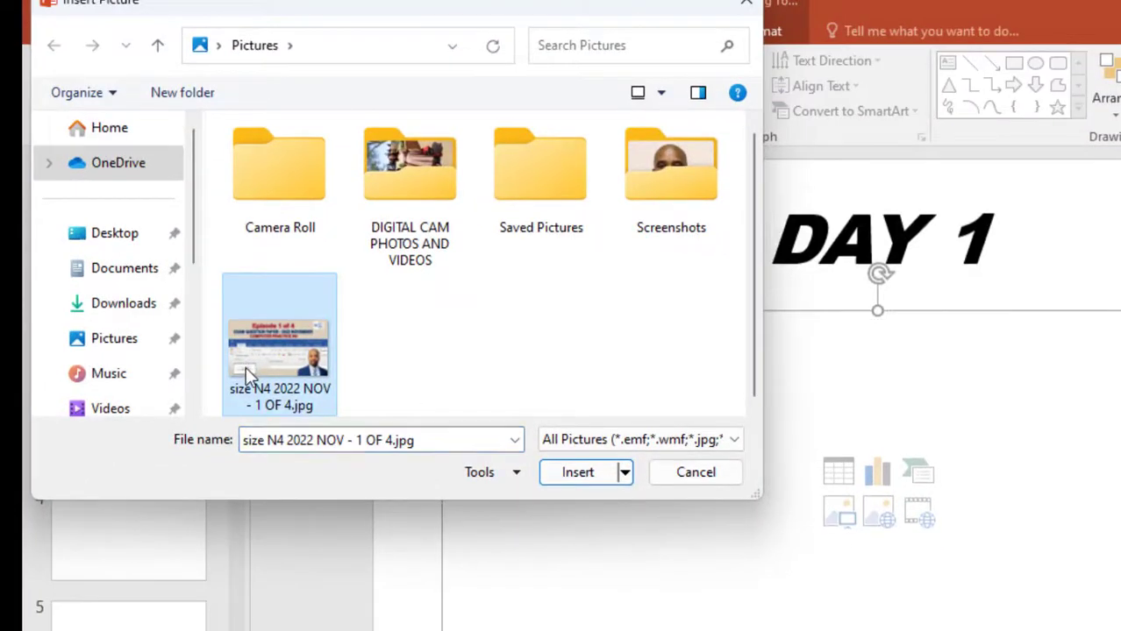
pyautogui.click(560, 476)
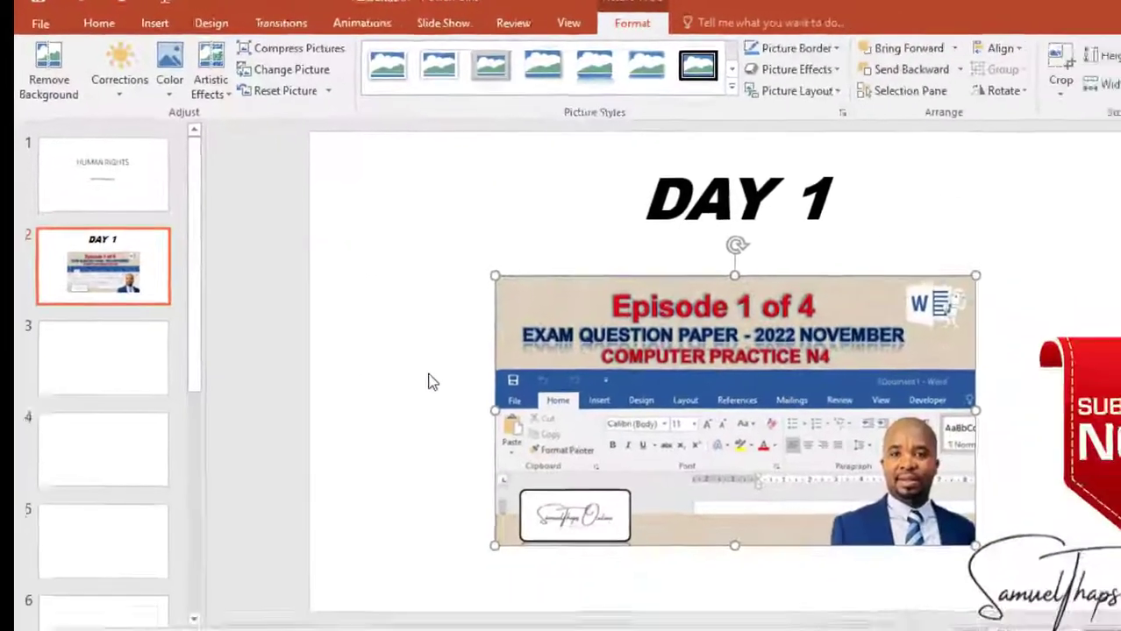
pyautogui.click(430, 381)
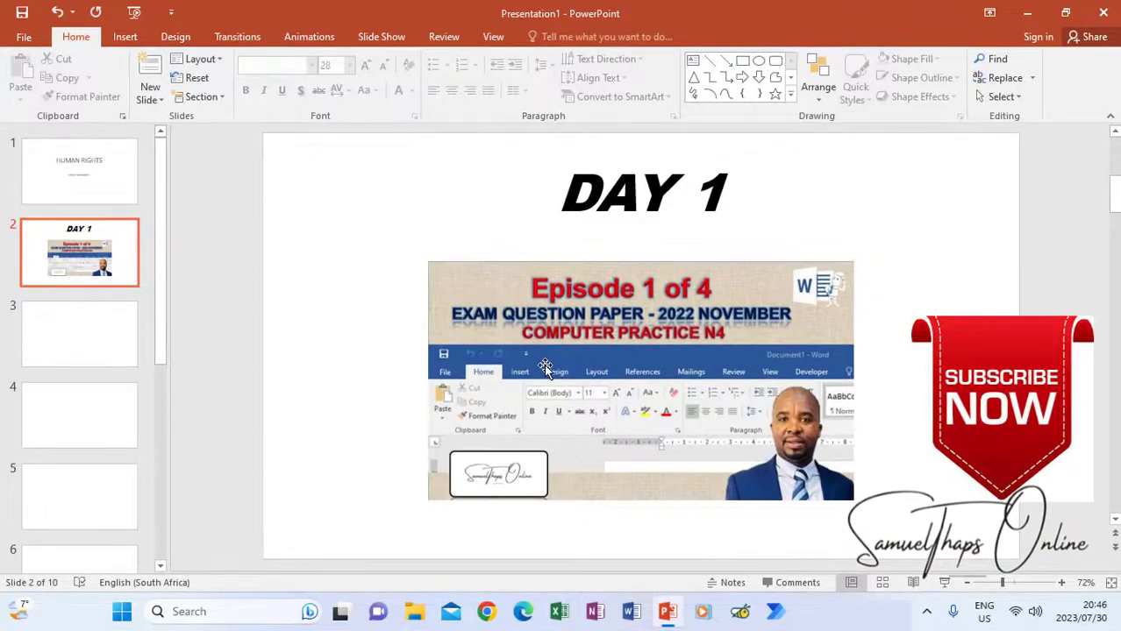
pyautogui.click(69, 341)
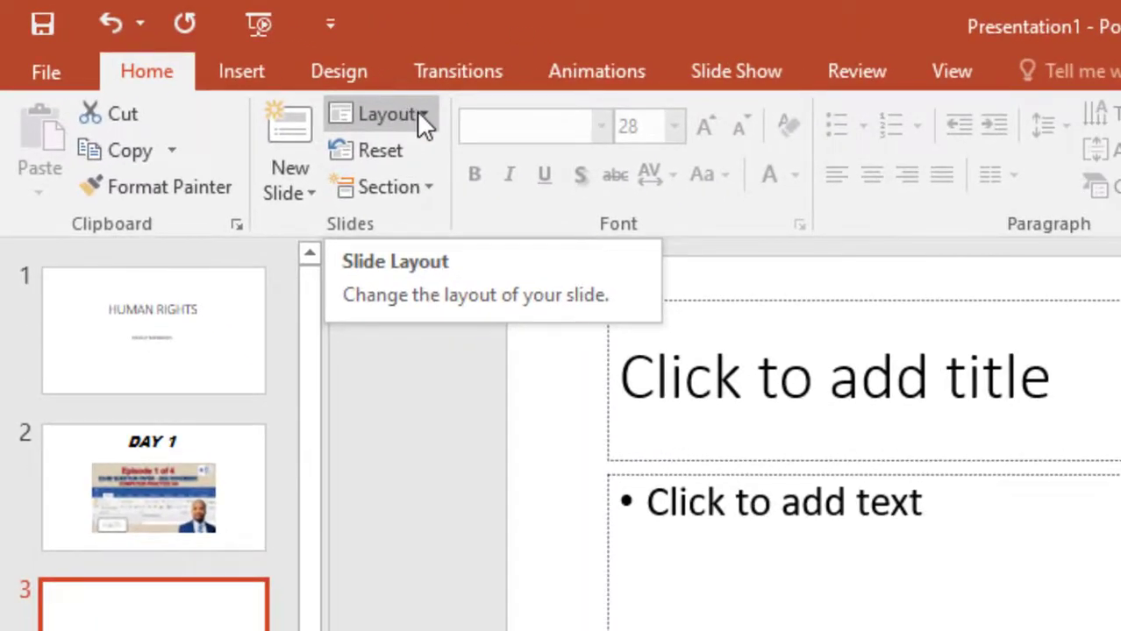
# Switch slide 3 to the Content with Caption layout and title it 'DAY 2'
pyautogui.click(418, 116)
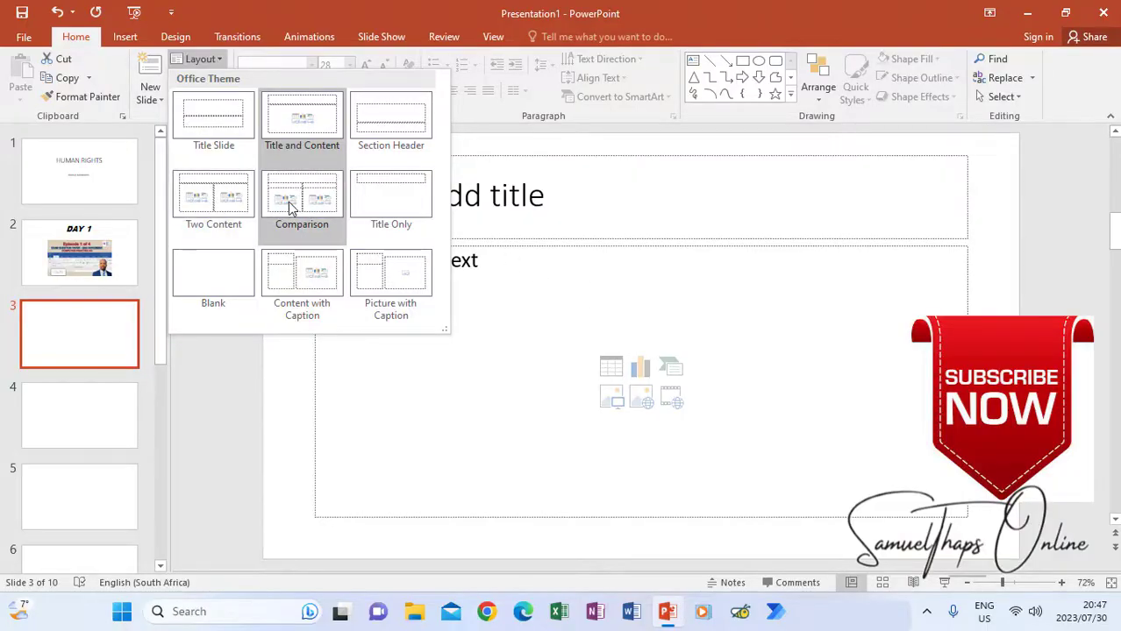
pyautogui.click(308, 279)
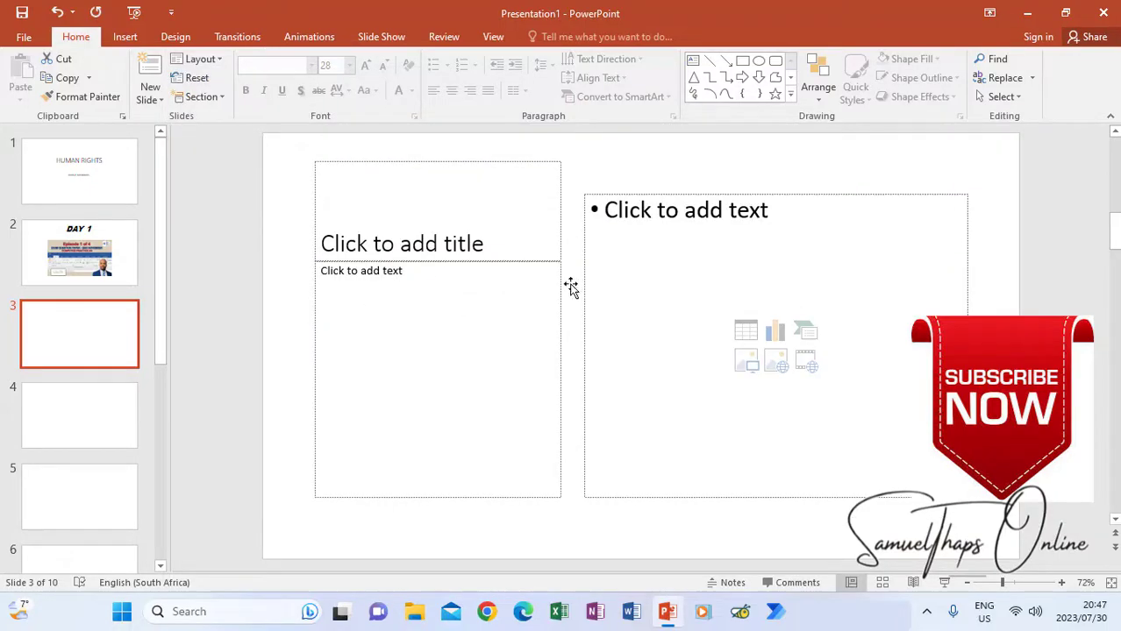
pyautogui.click(422, 238)
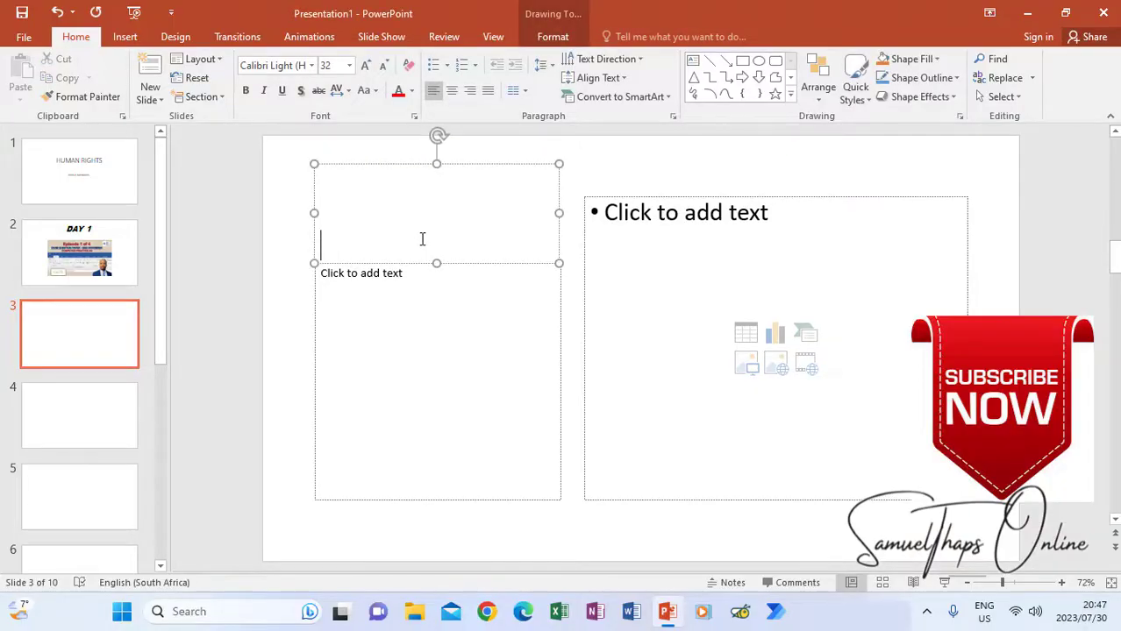
pyautogui.write('DAY 2')
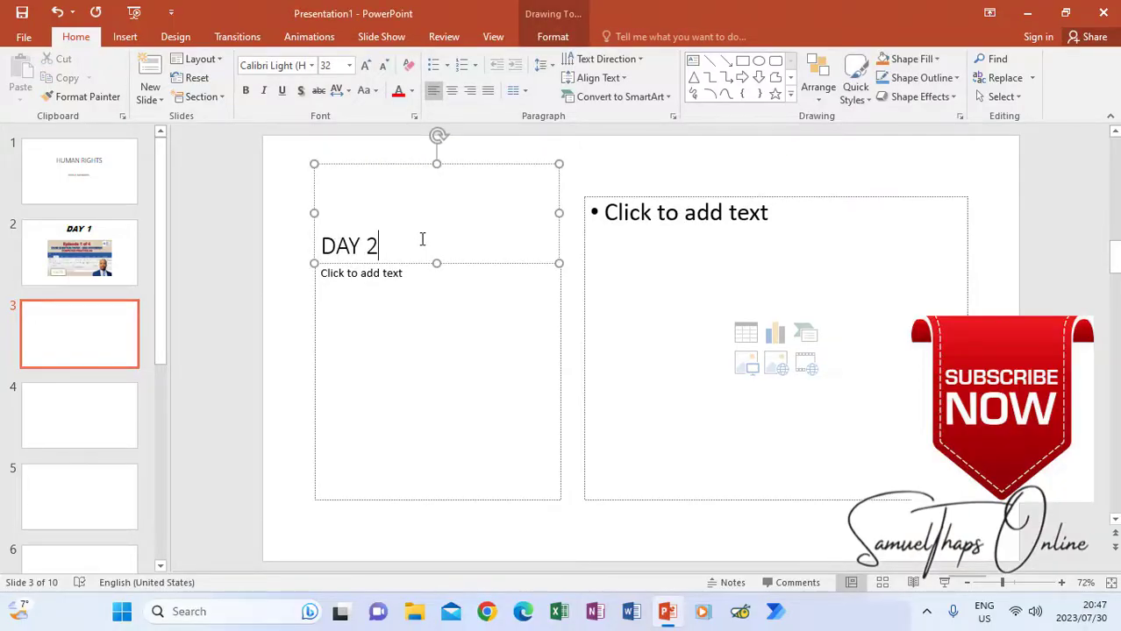
# Type the caption lines DISTRIBUTED FLOWERS, SHARE INFORMATION and AWARENESS
pyautogui.click(429, 307)
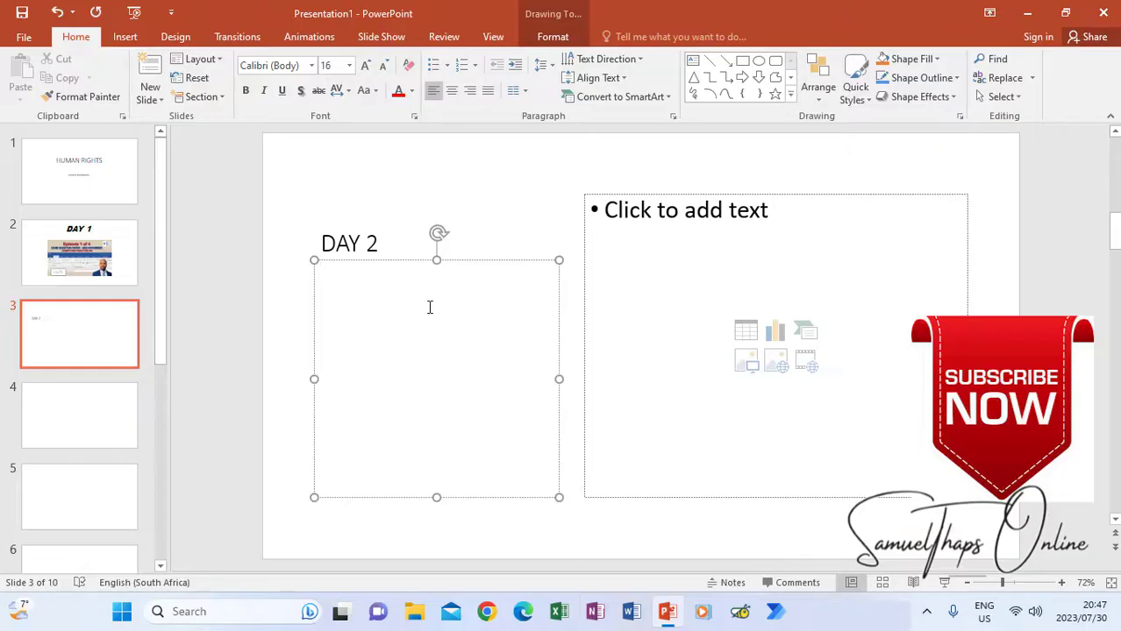
pyautogui.write('DISTRFIBU')
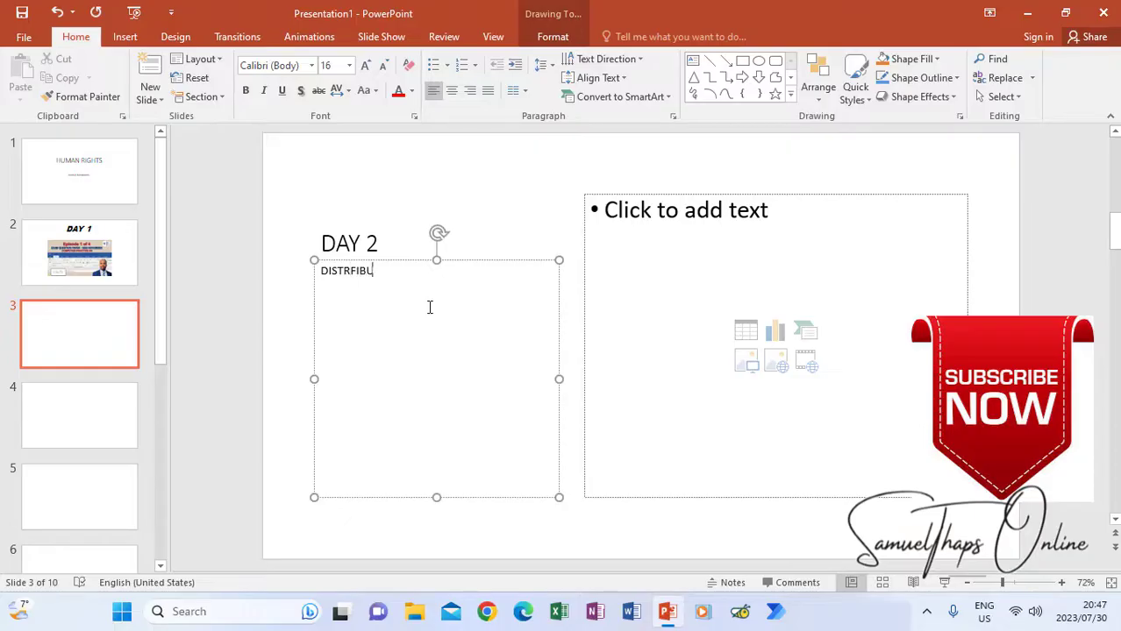
pyautogui.write('TED')
pyautogui.press('Return')
pyautogui.doubleClick(375, 271)
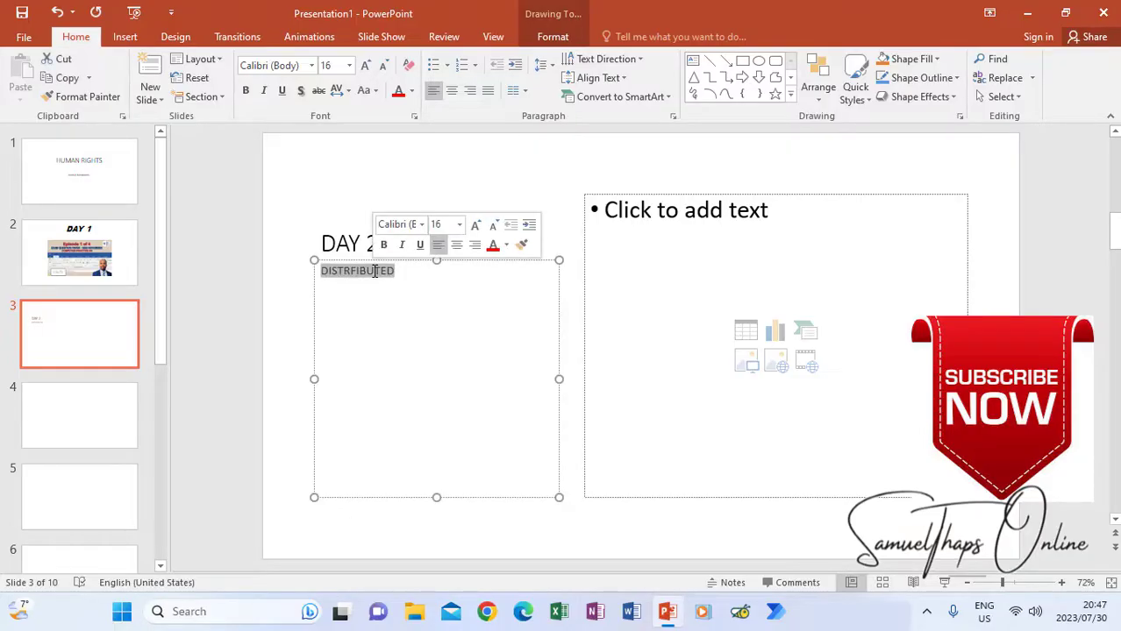
pyautogui.write('DI')
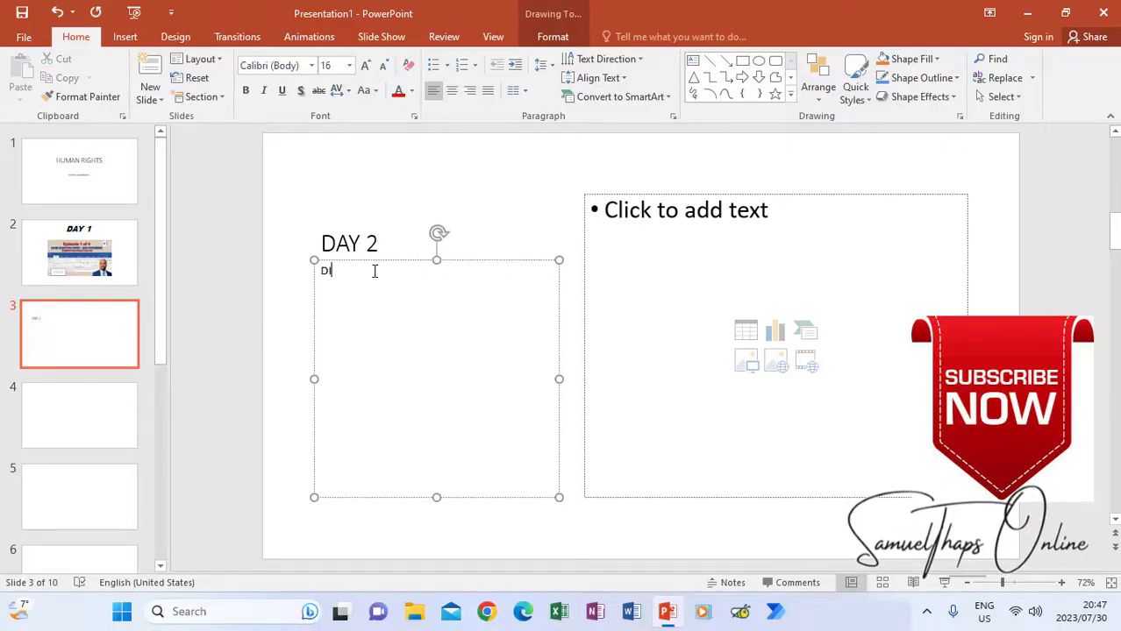
pyautogui.write('STRIBUTED FLO')
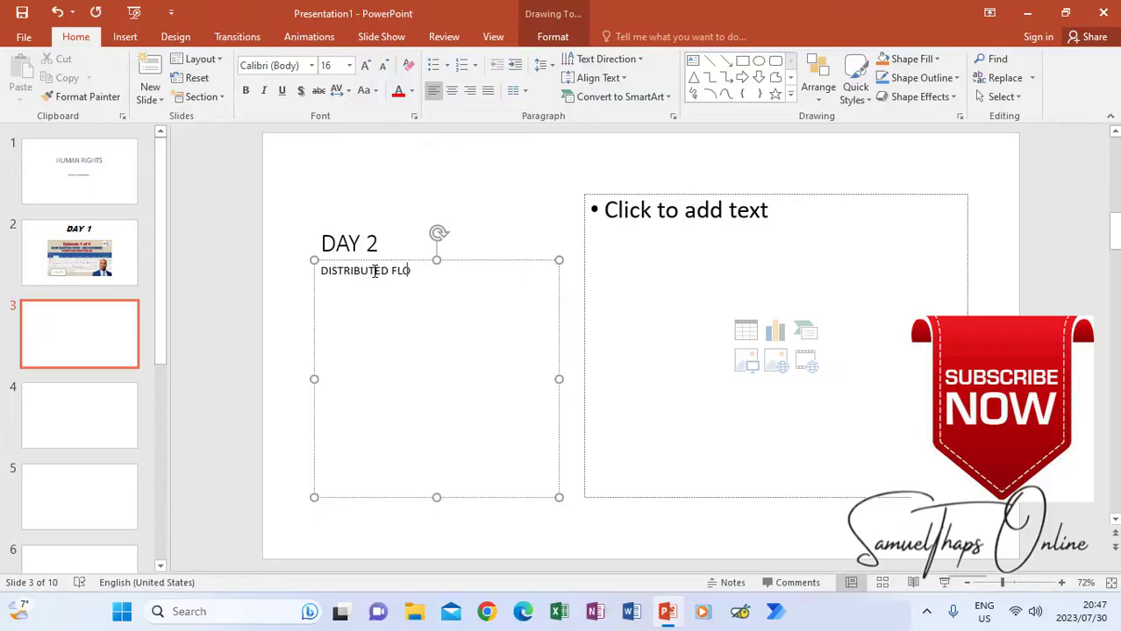
pyautogui.write('WERS')
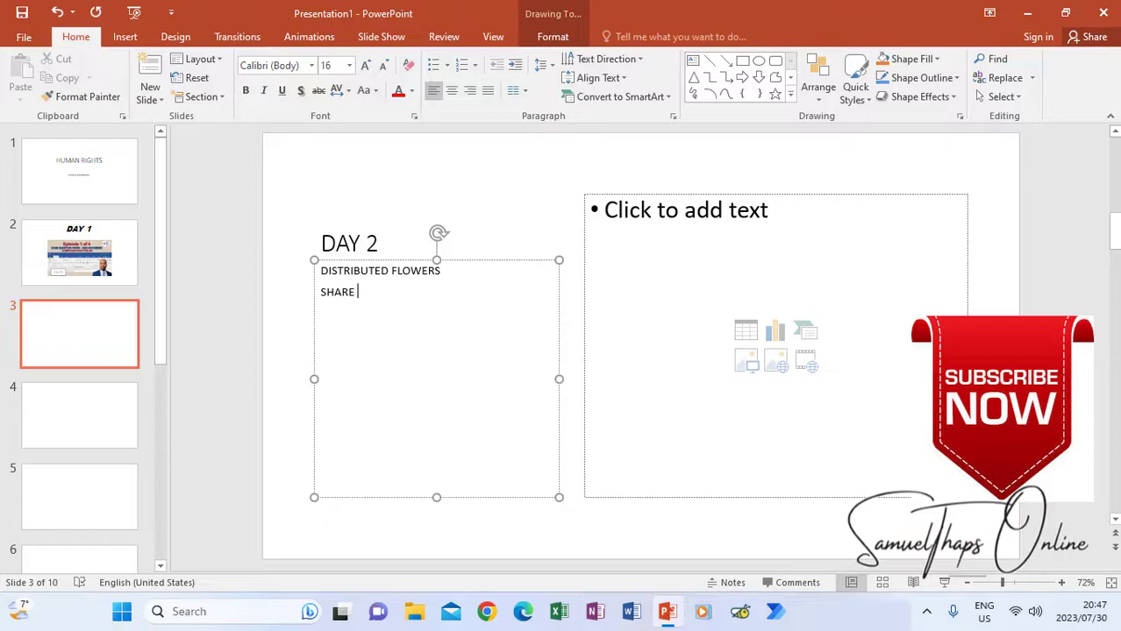
pyautogui.write('SHARE INFO')
pyautogui.write('RMATION')
pyautogui.press('Return')
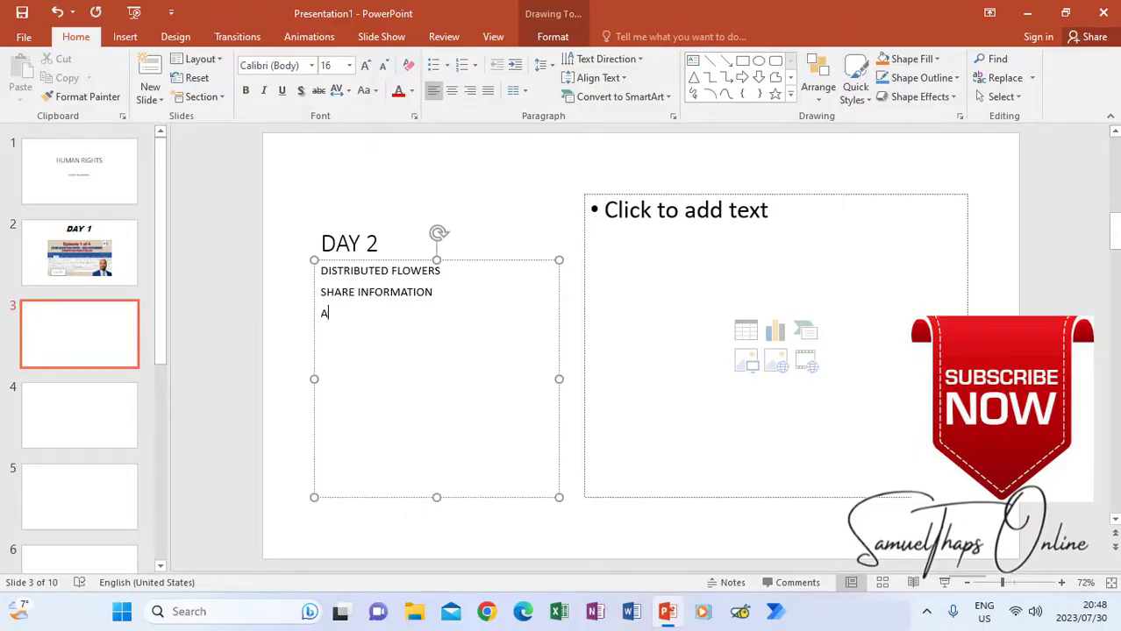
pyautogui.write('AWRENES')
pyautogui.write('A')
# Give the three caption lines arrow bullets in 36-point Agency FB
pyautogui.moveTo(390, 313)
pyautogui.mouseDown()
pyautogui.moveTo(408, 310)
pyautogui.moveTo(320, 271)
pyautogui.moveTo(408, 311)
pyautogui.mouseUp()
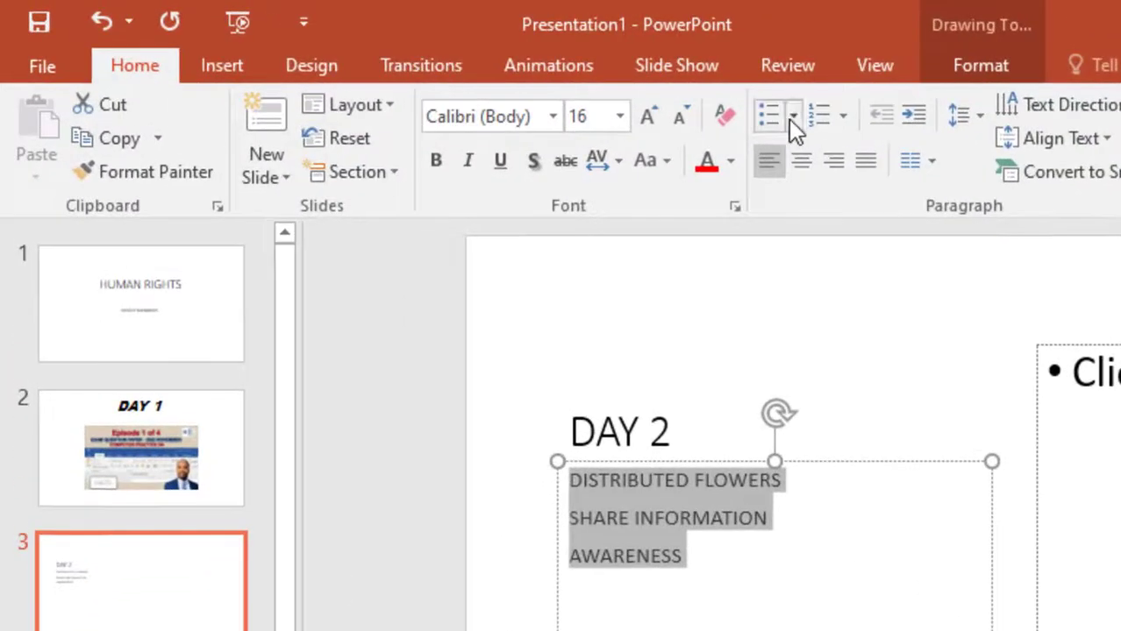
pyautogui.click(473, 70)
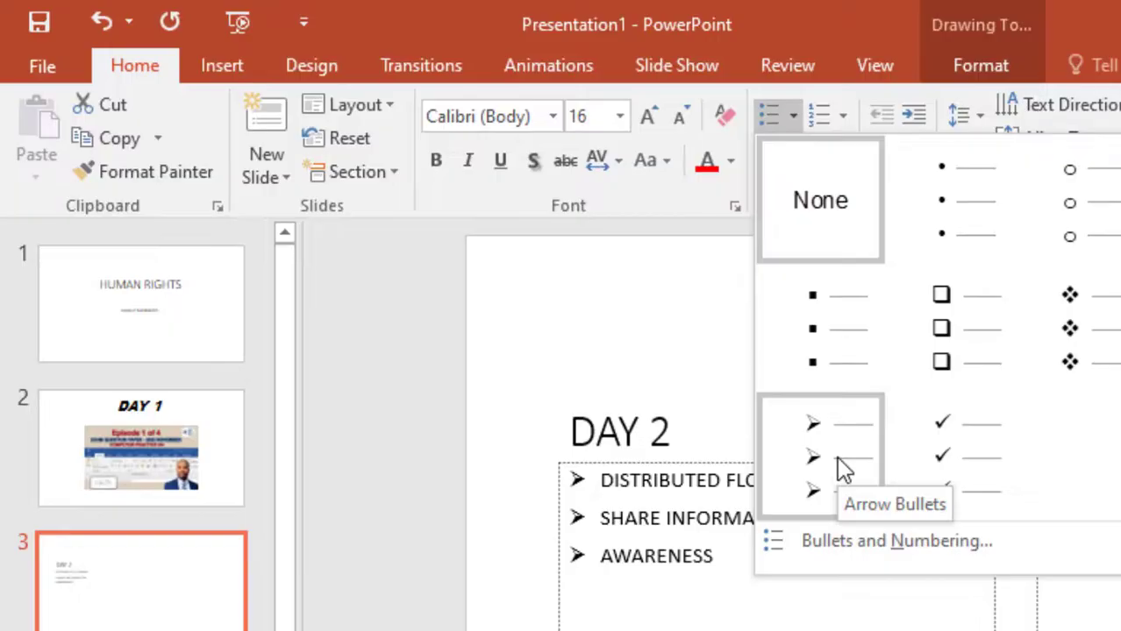
pyautogui.click(837, 456)
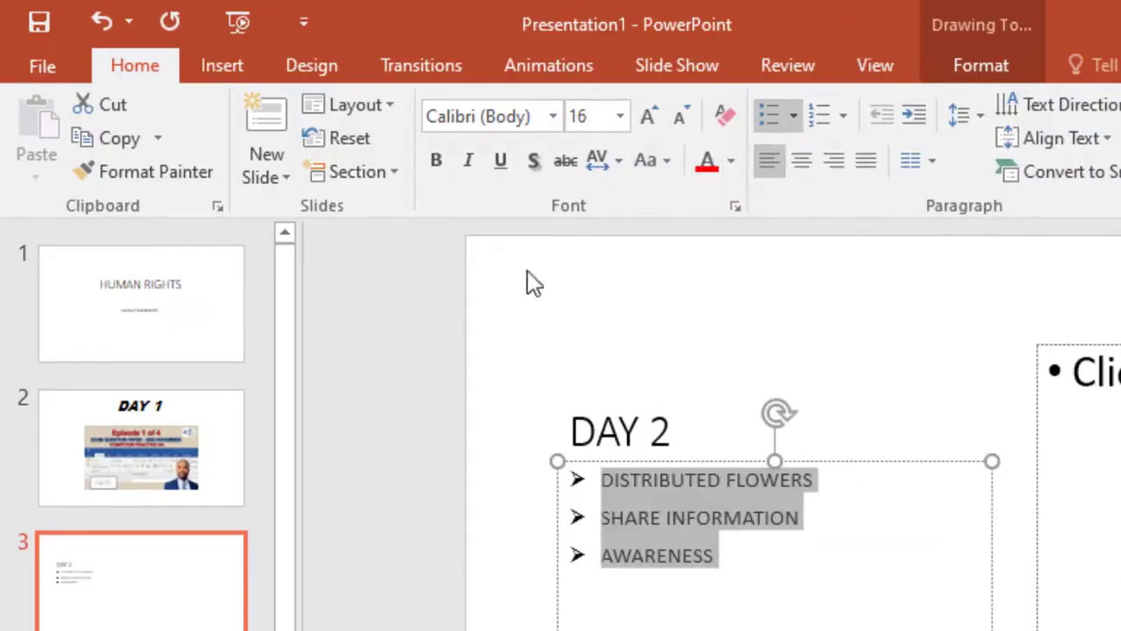
pyautogui.click(552, 117)
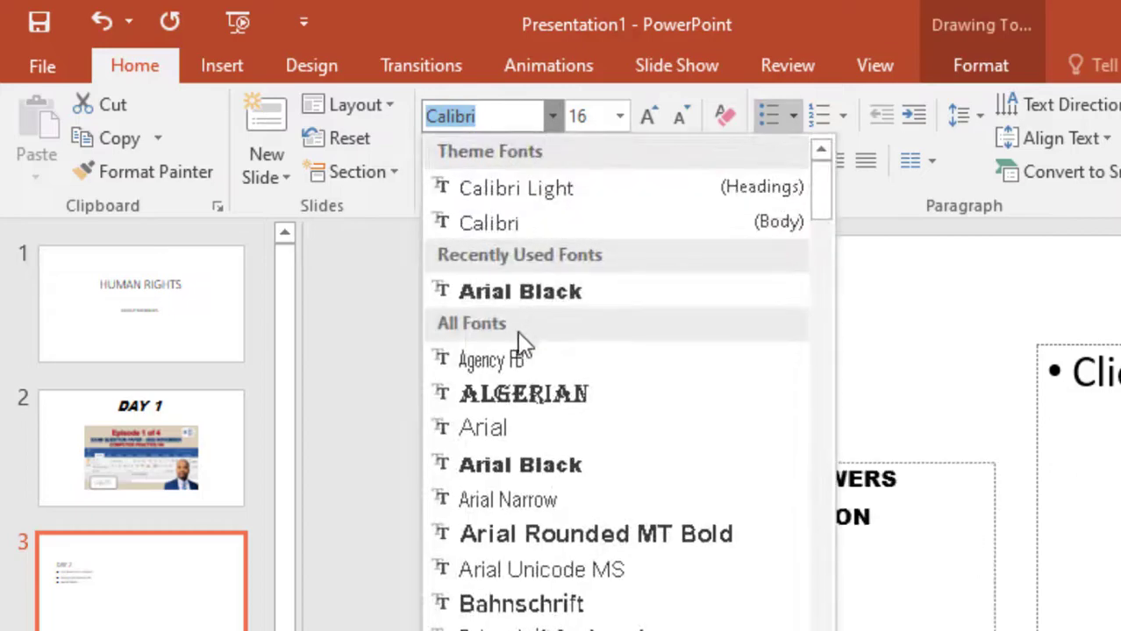
pyautogui.click(520, 360)
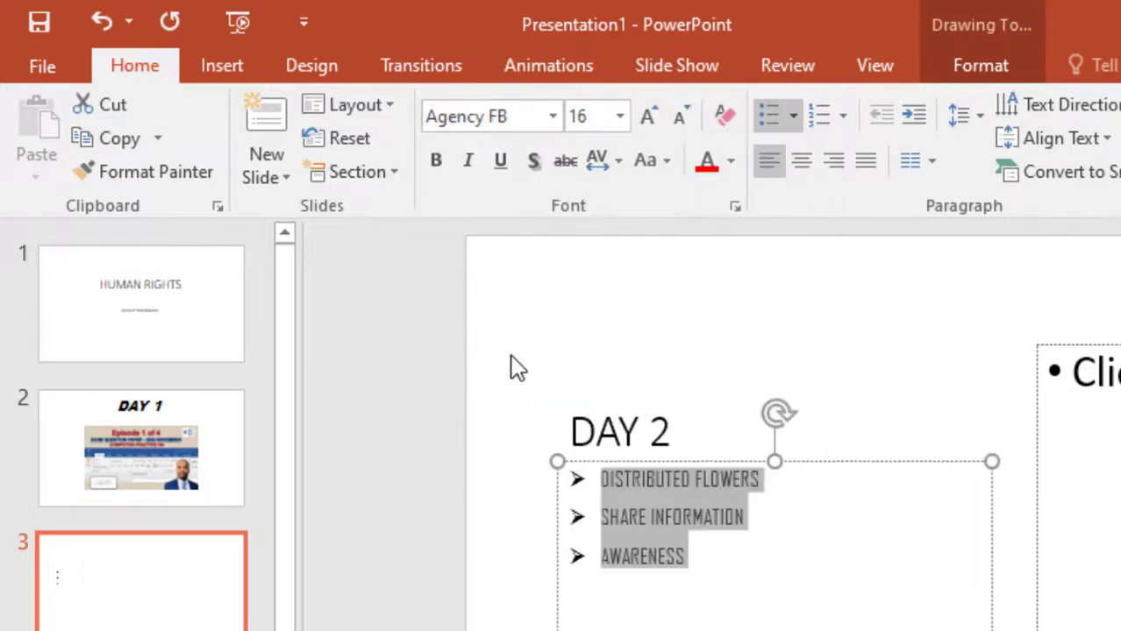
pyautogui.click(618, 122)
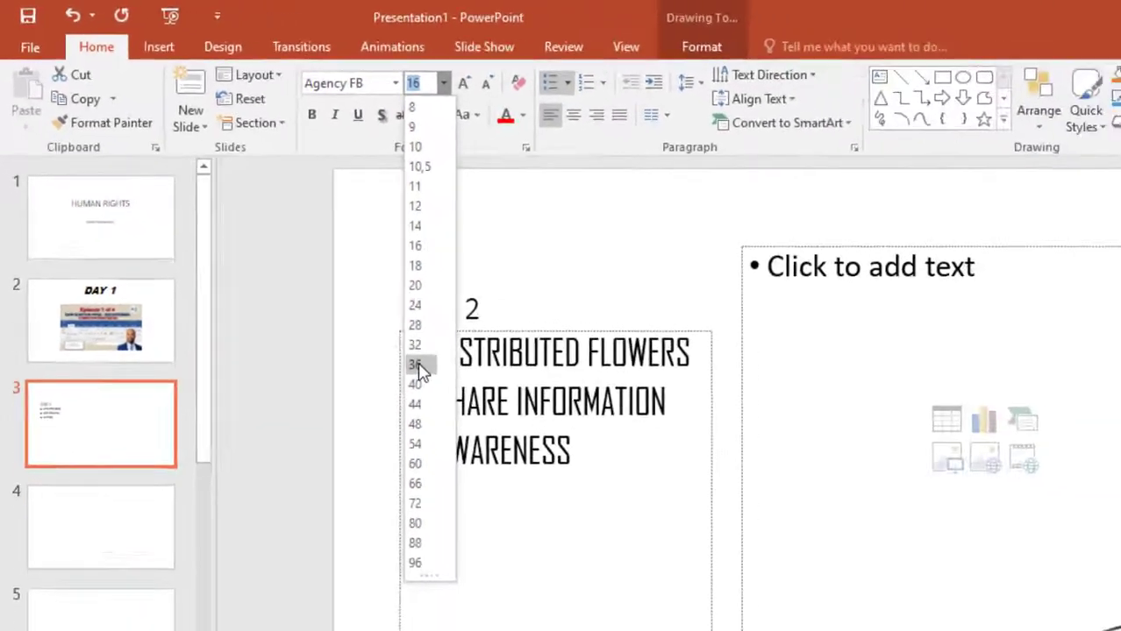
pyautogui.click(415, 365)
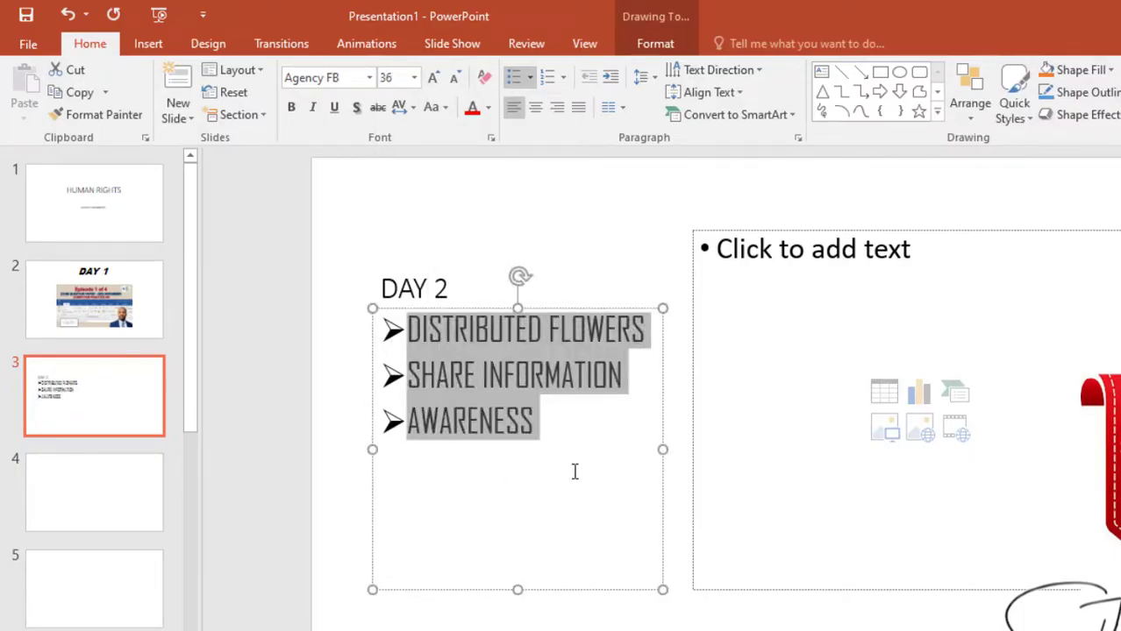
# Centre the DAY 2 title
pyautogui.click(454, 294)
pyautogui.moveTo(454, 294); pyautogui.dragTo(383, 294)
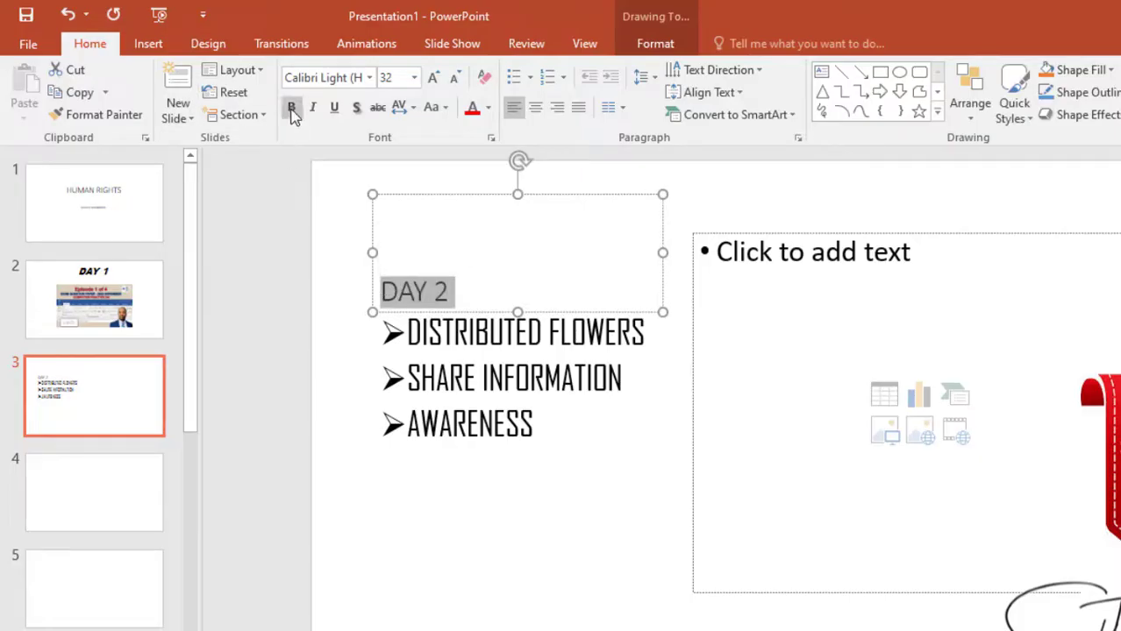
pyautogui.click(534, 108)
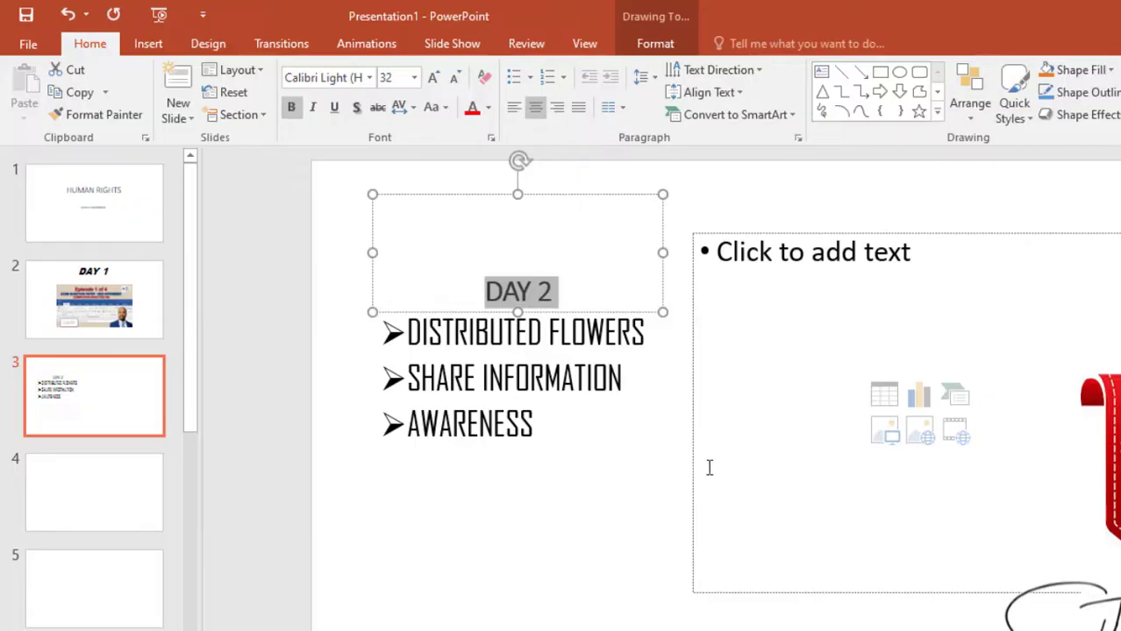
pyautogui.click(648, 549)
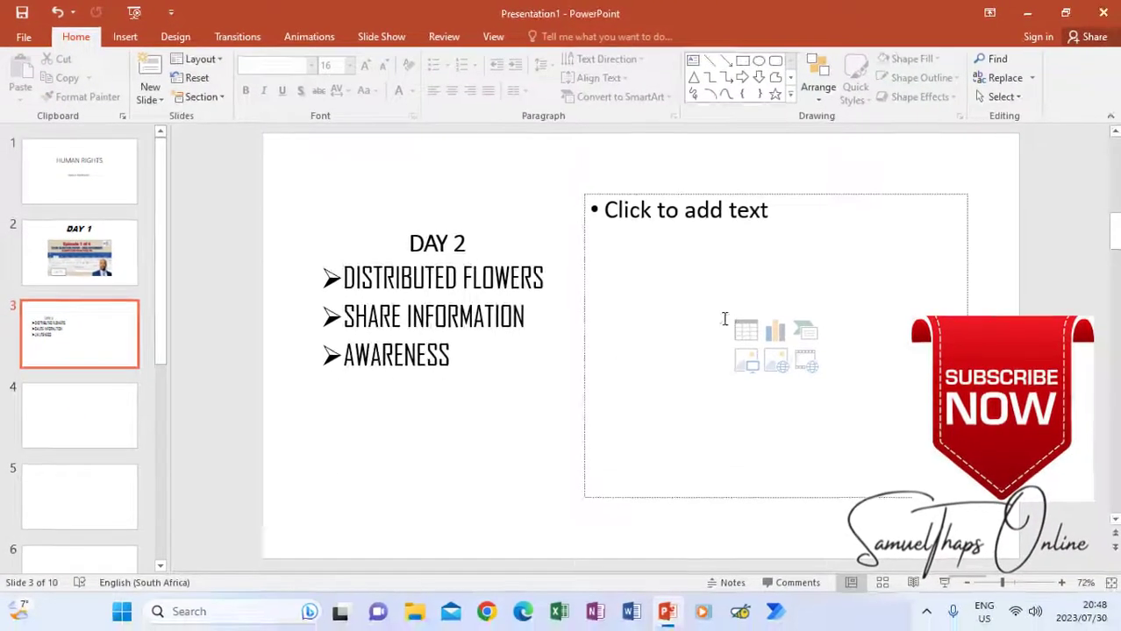
# Insert 'N5 2022 NOV - 1 of 3.jpg' from the N5 2022 NOV folder into slide 3's content area
pyautogui.click(884, 428)
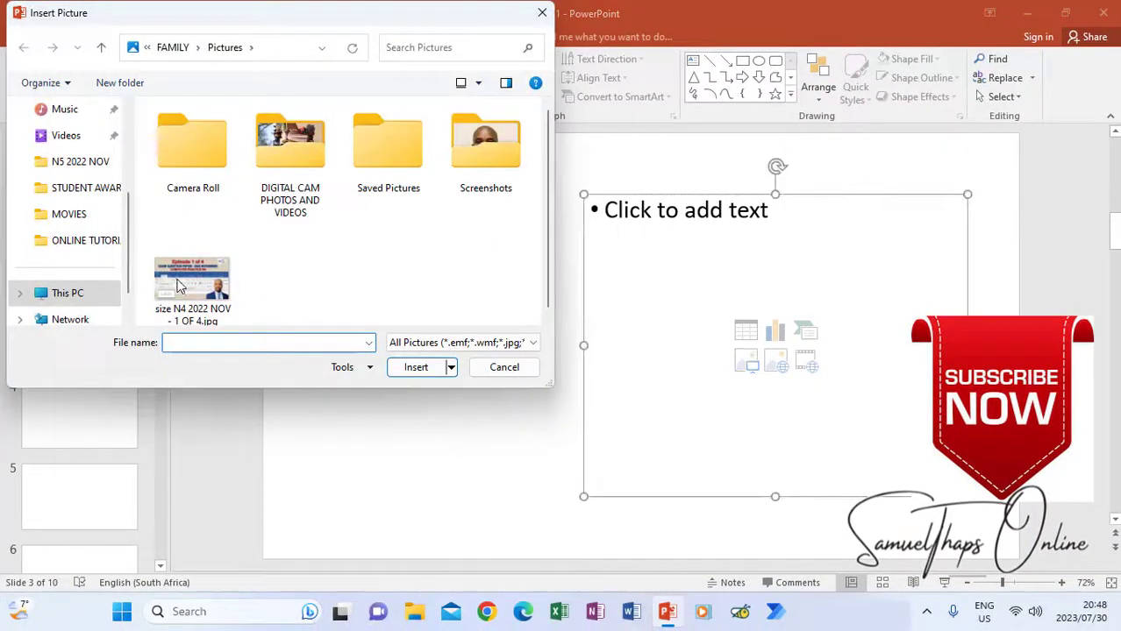
pyautogui.click(81, 164)
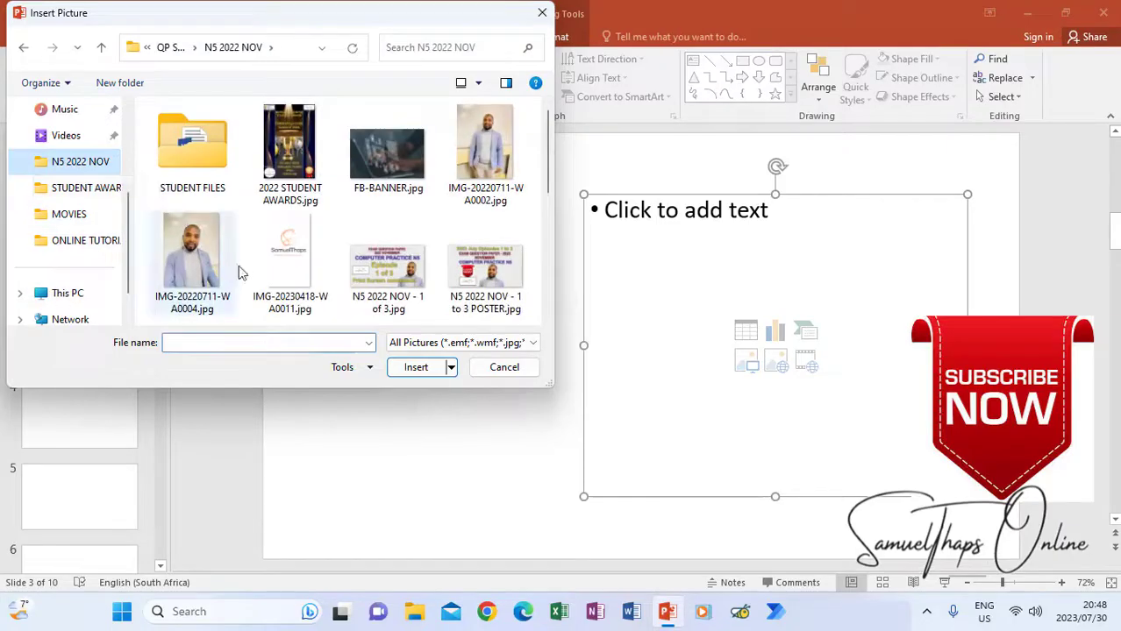
pyautogui.click(388, 264)
pyautogui.click(416, 368)
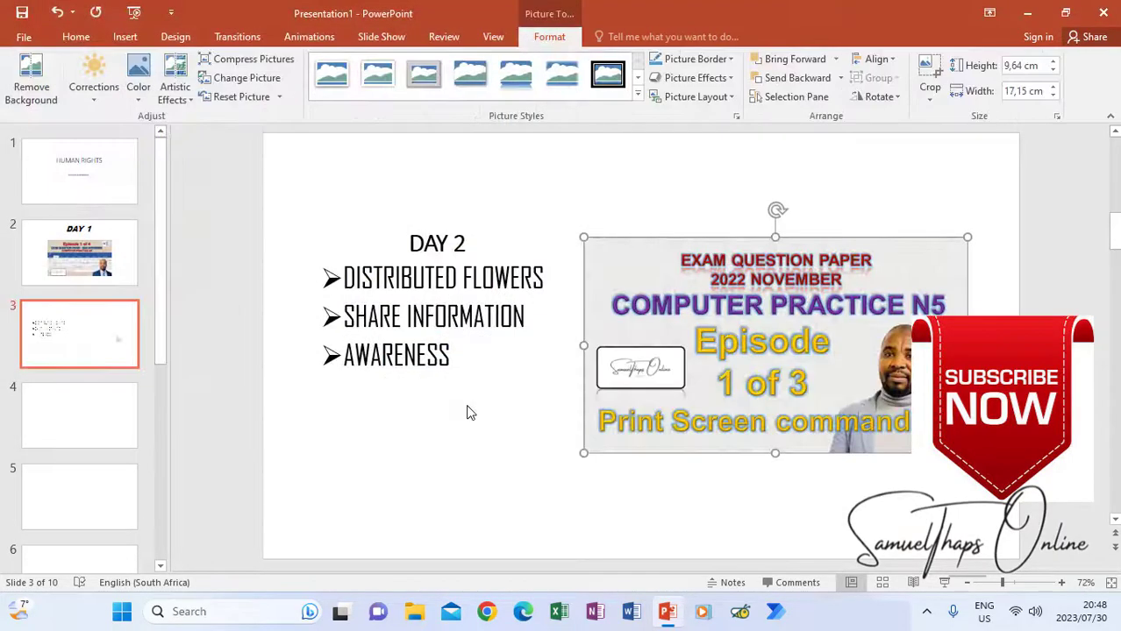
pyautogui.click(455, 432)
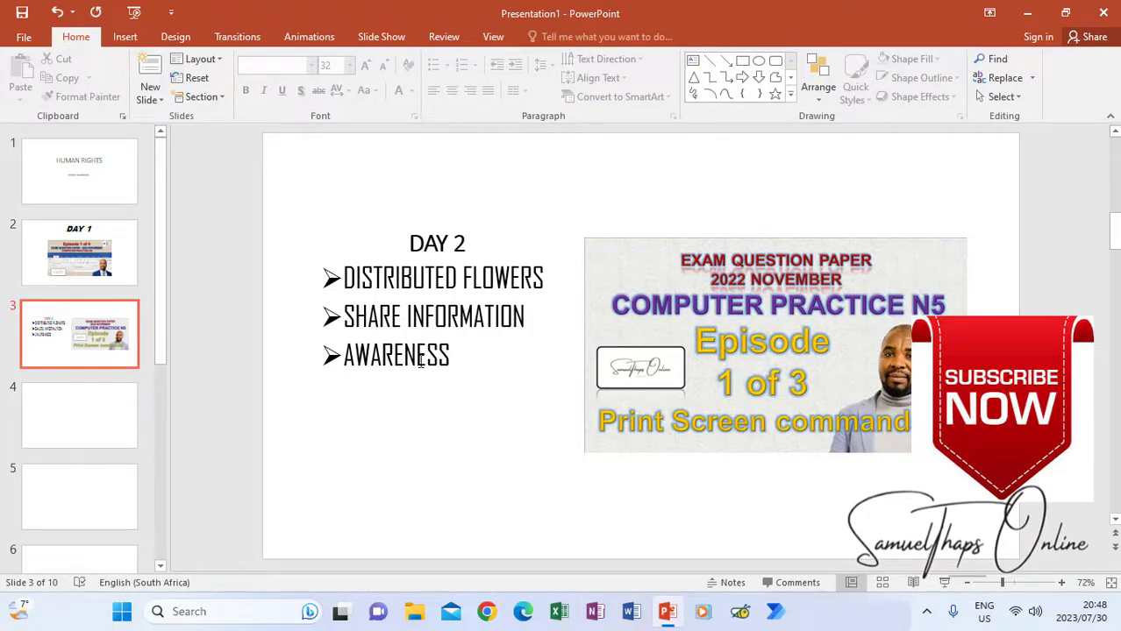
# Apply the Two Content layout to slide 4
pyautogui.click(75, 421)
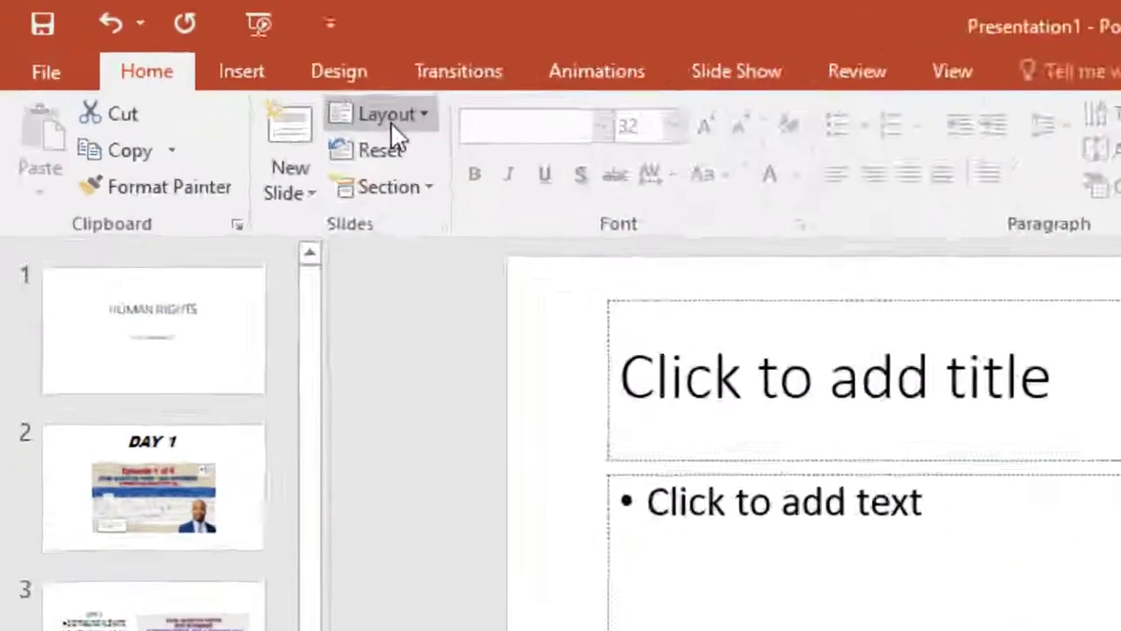
pyautogui.click(202, 60)
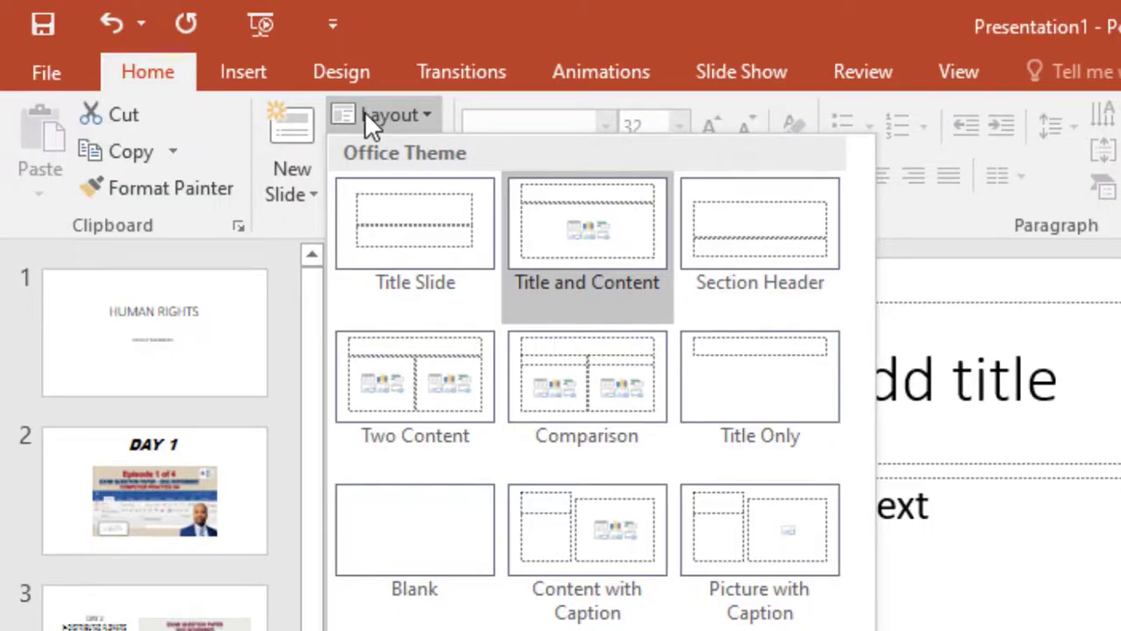
pyautogui.click(365, 114)
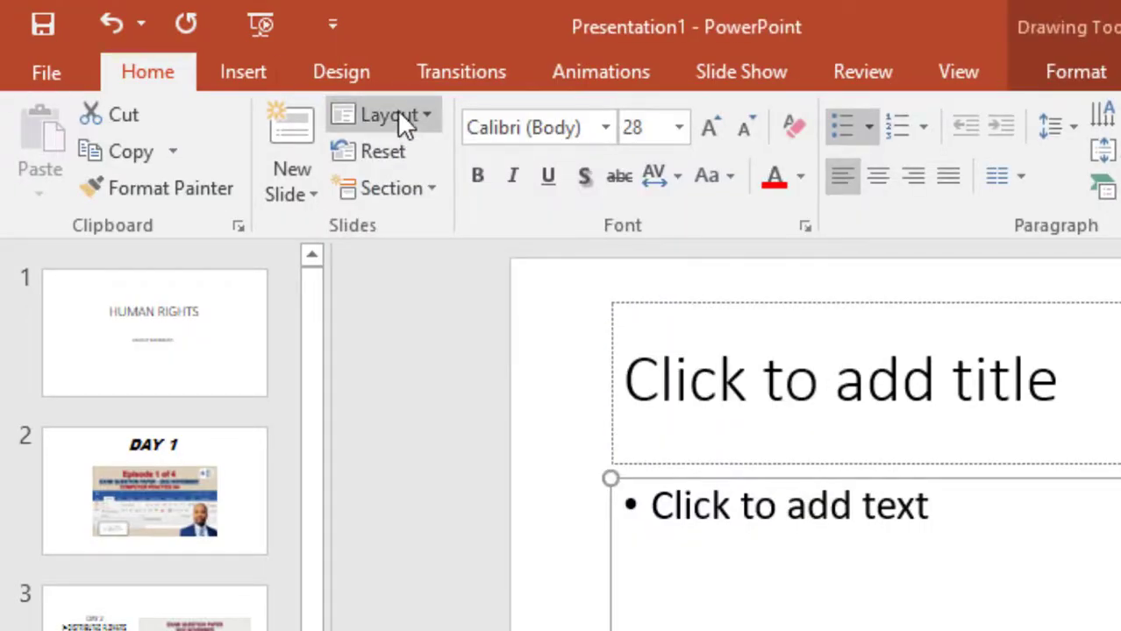
pyautogui.click(397, 112)
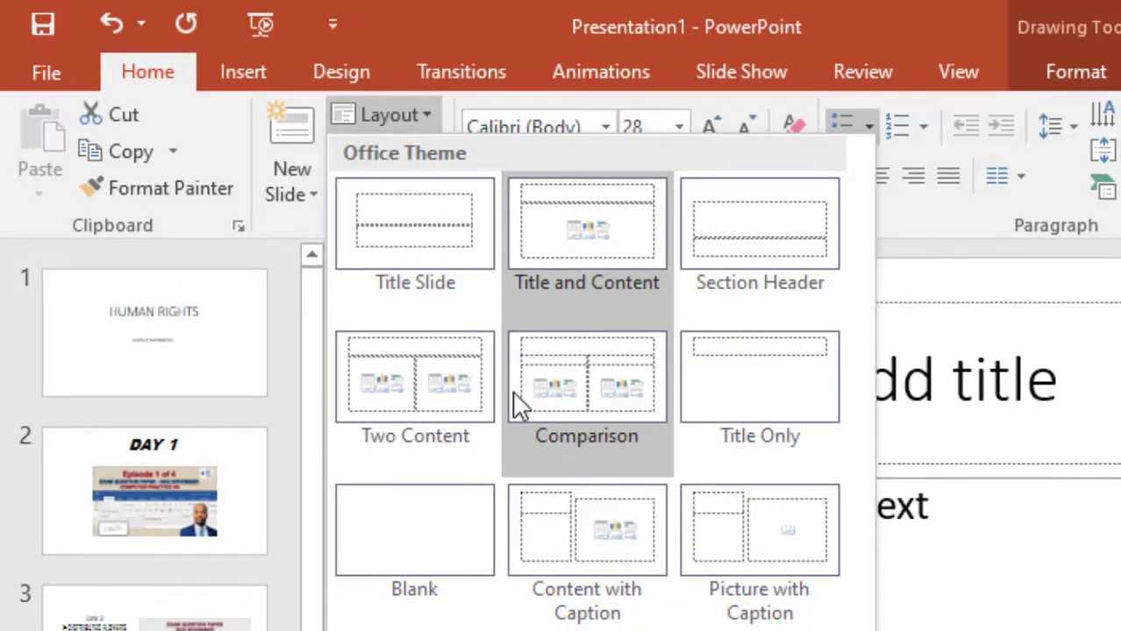
pyautogui.click(429, 392)
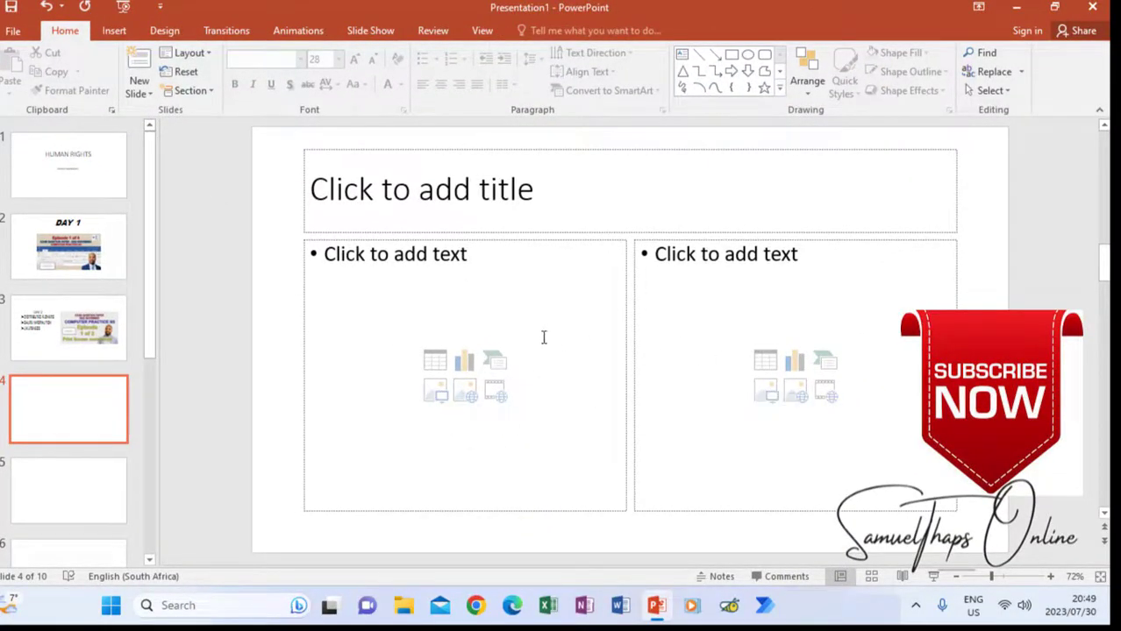
# Insert 'N5 2022 NOV - 3 of 3.jpg' into slide 4's left content box
pyautogui.click(438, 399)
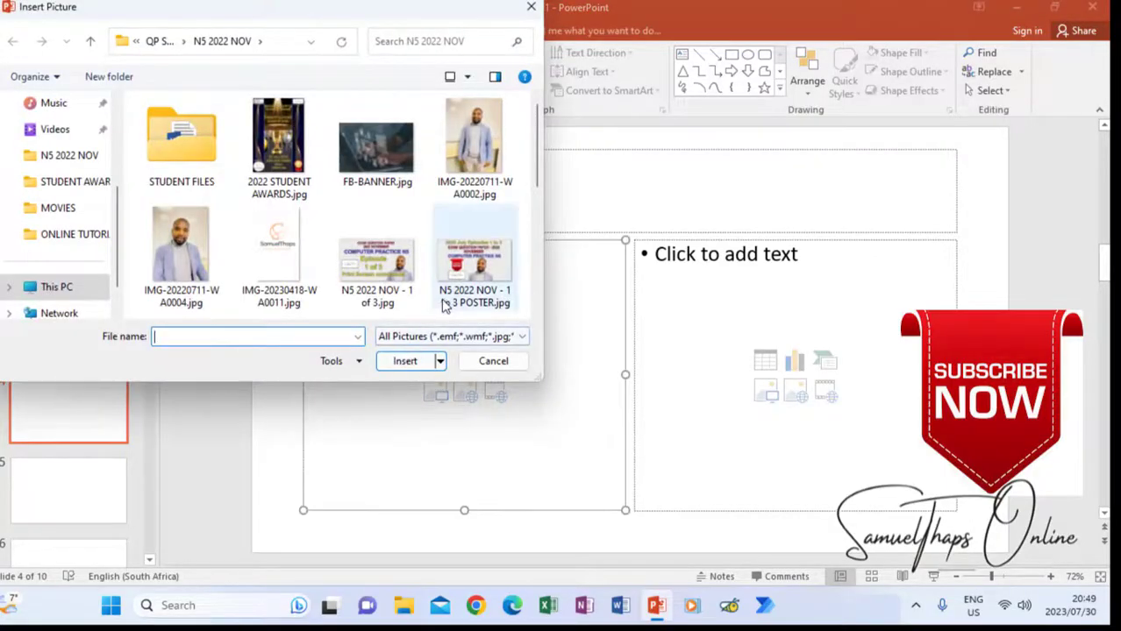
pyautogui.scroll(-2, 446, 304)
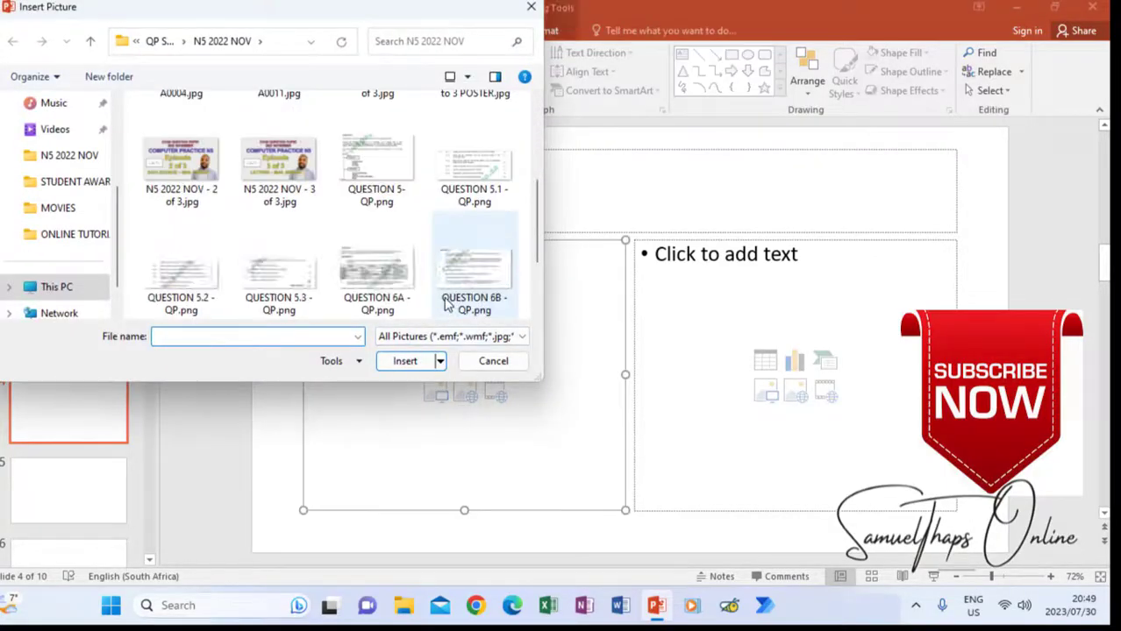
pyautogui.click(279, 160)
pyautogui.click(403, 361)
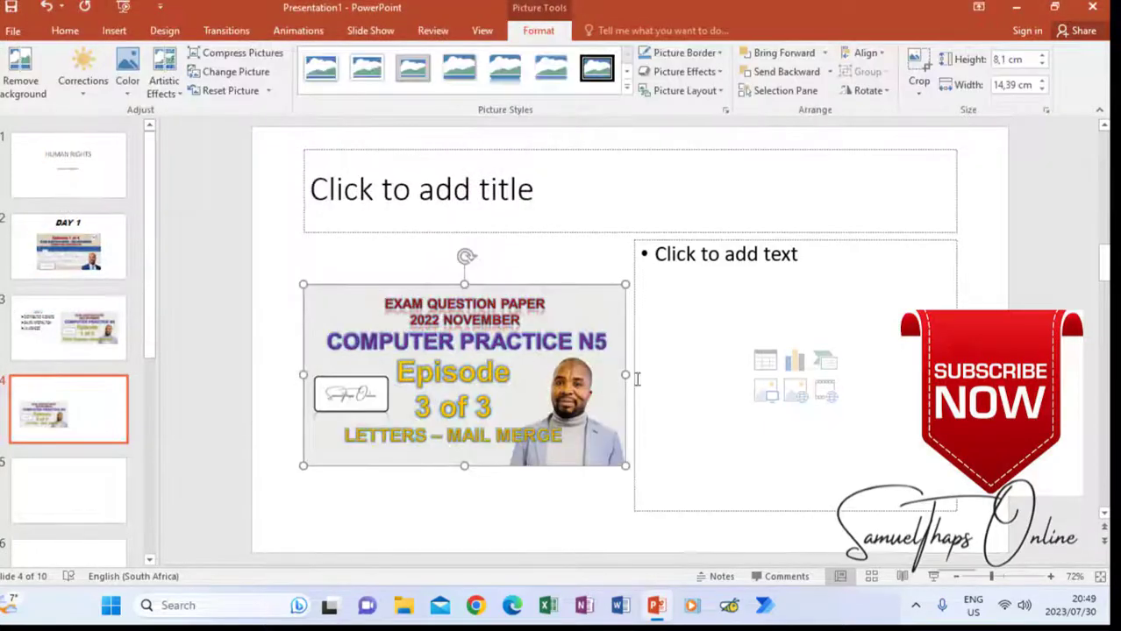
pyautogui.click(737, 401)
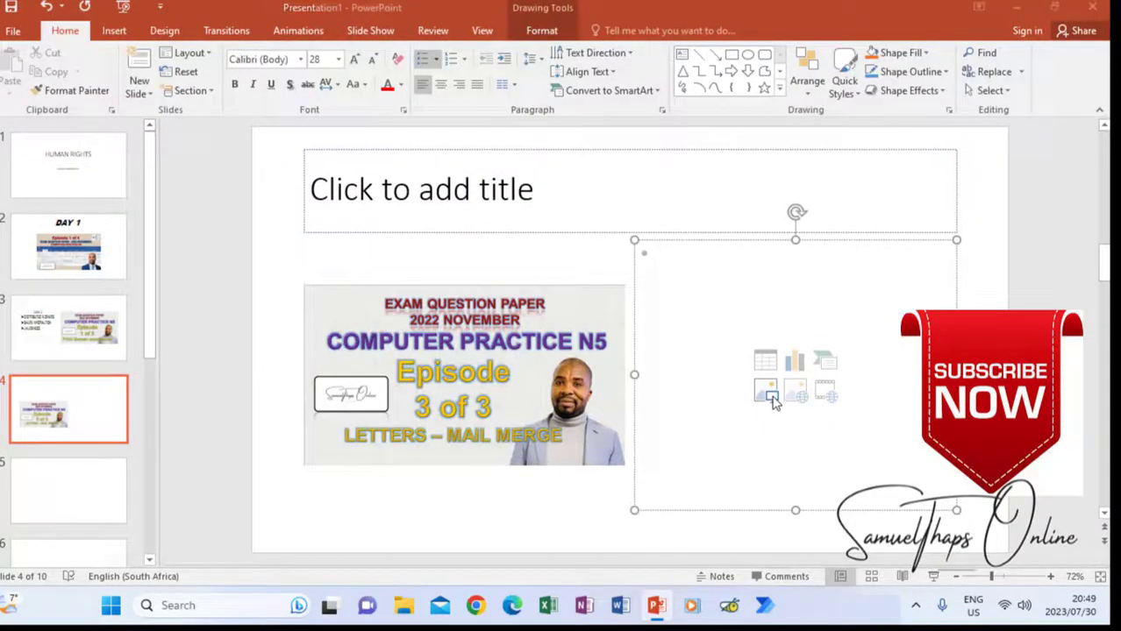
# Insert the Episodes 1 to 3 poster picture into the right content box
pyautogui.click(768, 396)
pyautogui.scroll(-1, 393, 250)
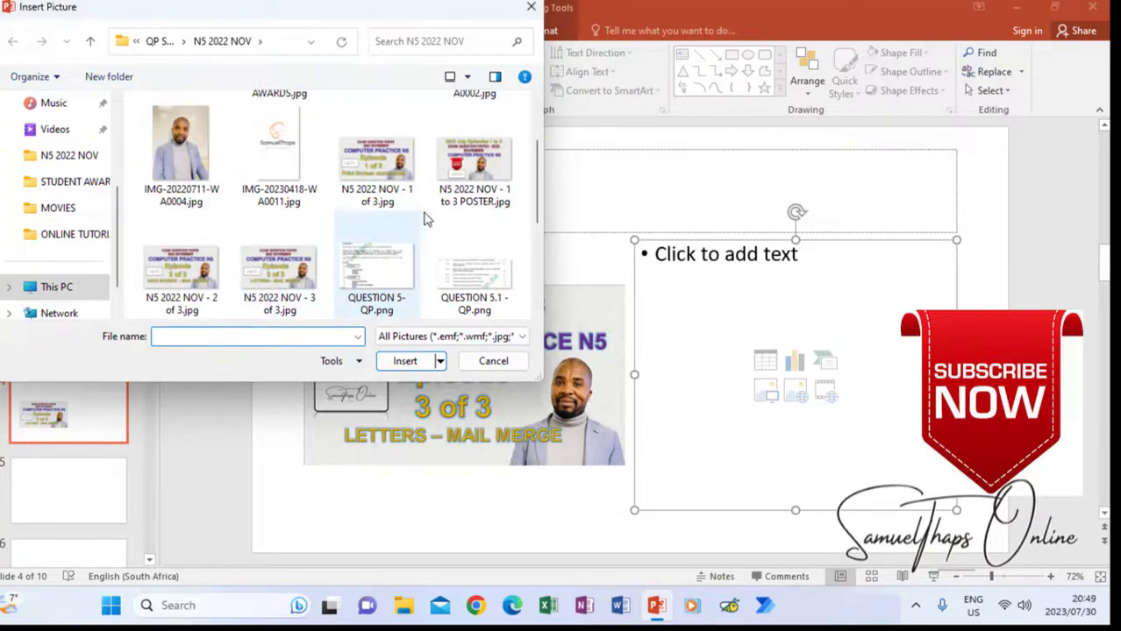
pyautogui.click(478, 193)
pyautogui.click(404, 361)
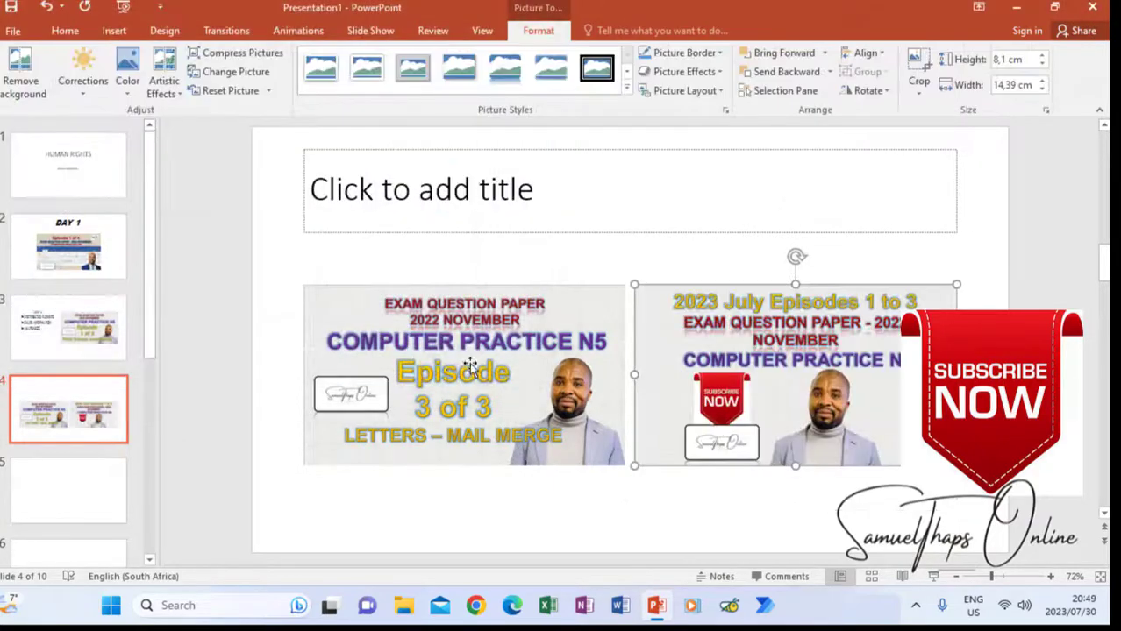
pyautogui.click(584, 487)
pyautogui.click(470, 204)
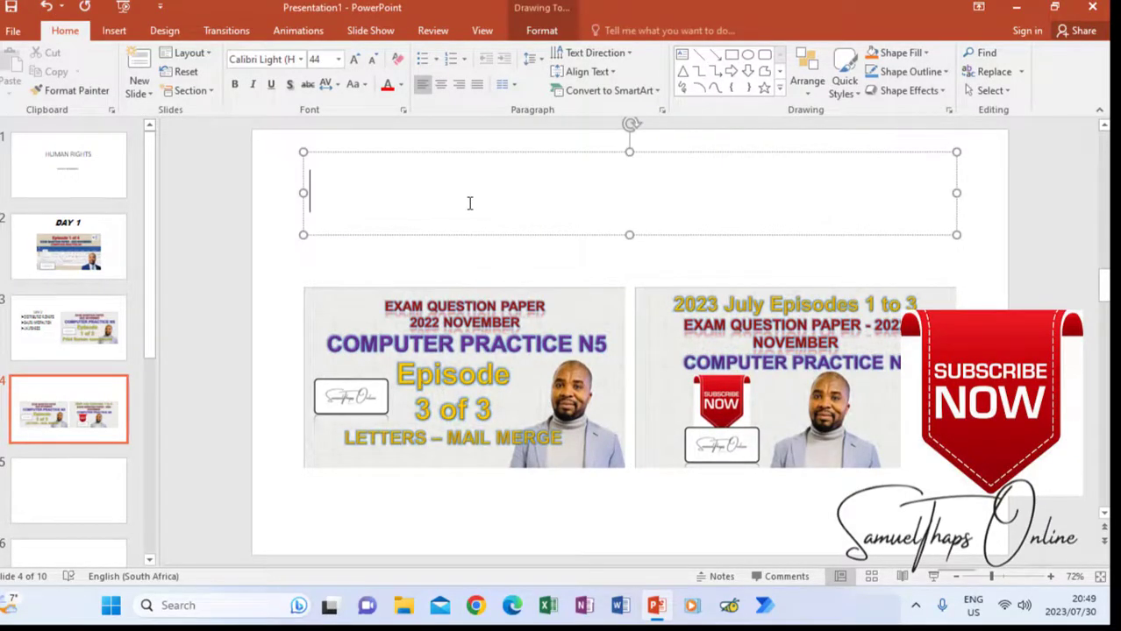
# Type 'DAY 3' as slide 4's title and make it centred, italic Arial Black
pyautogui.write('DAY3')
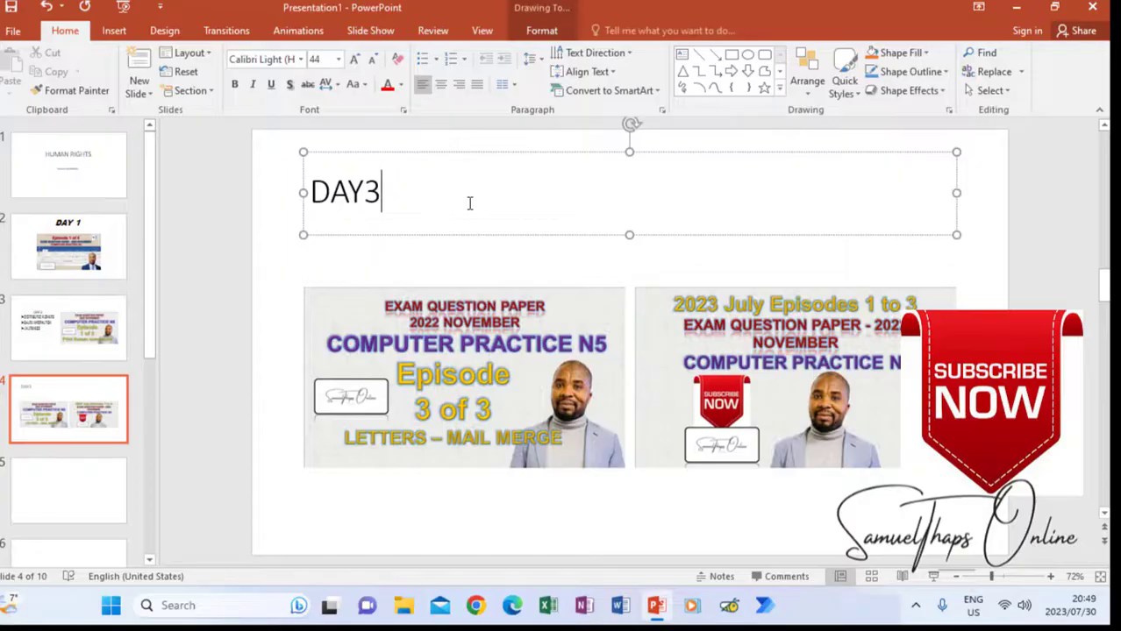
pyautogui.click(367, 192)
pyautogui.moveTo(392, 192); pyautogui.dragTo(309, 192)
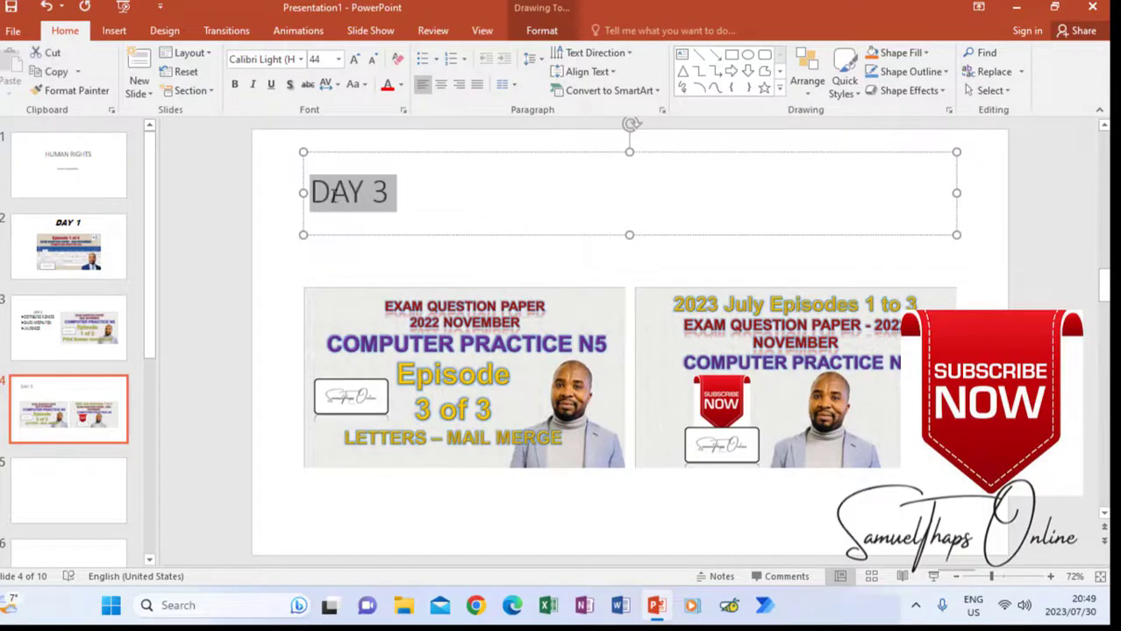
pyautogui.click(441, 87)
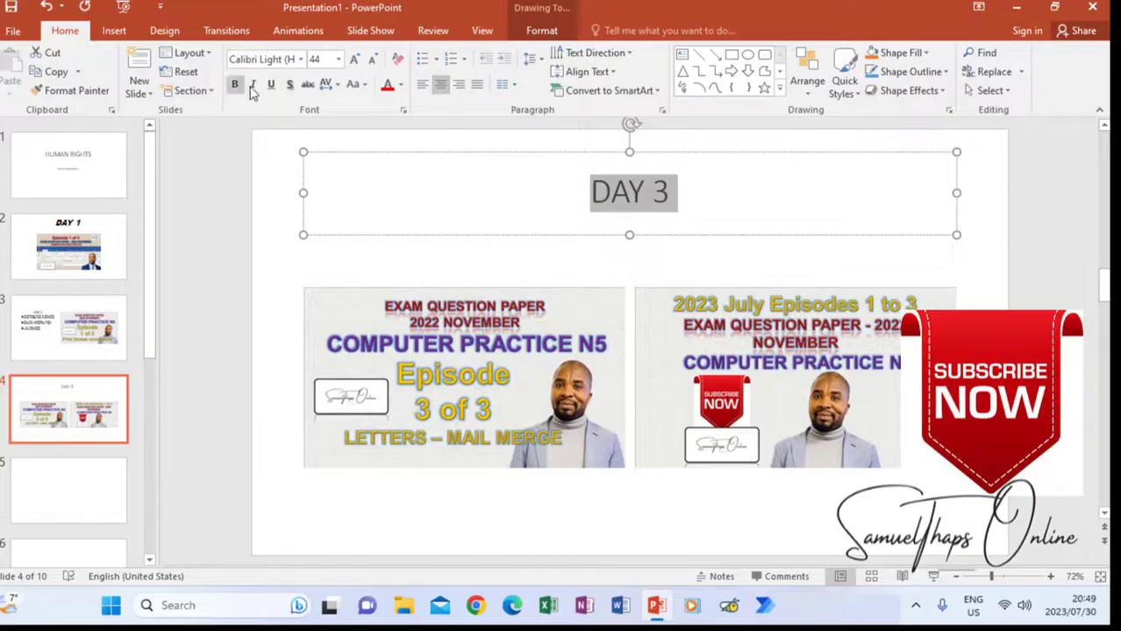
pyautogui.click(301, 59)
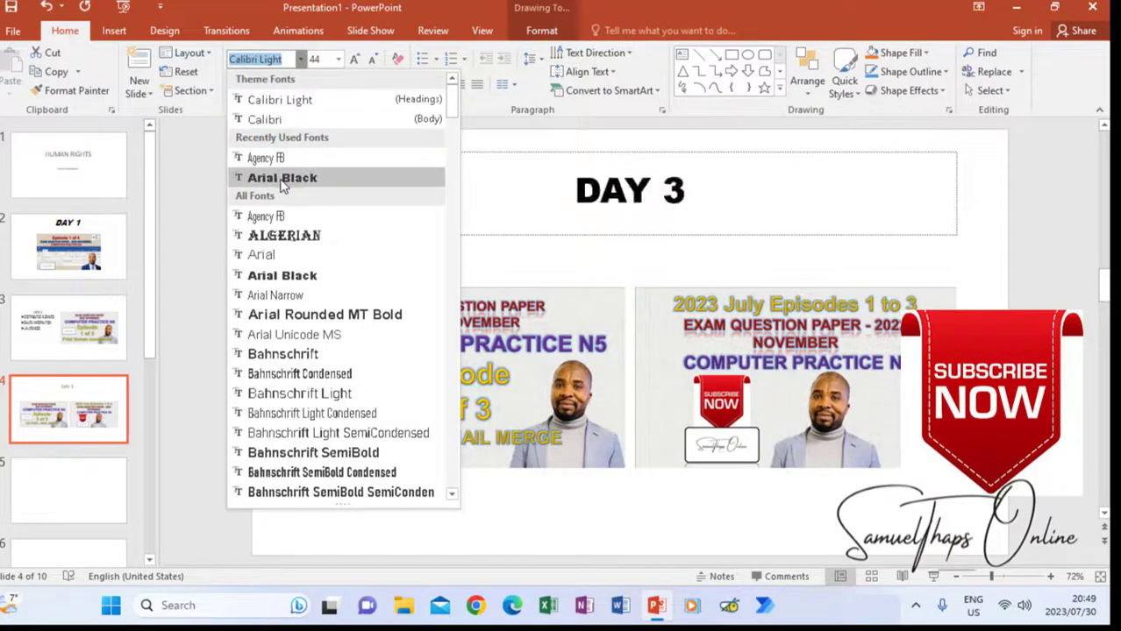
pyautogui.click(280, 175)
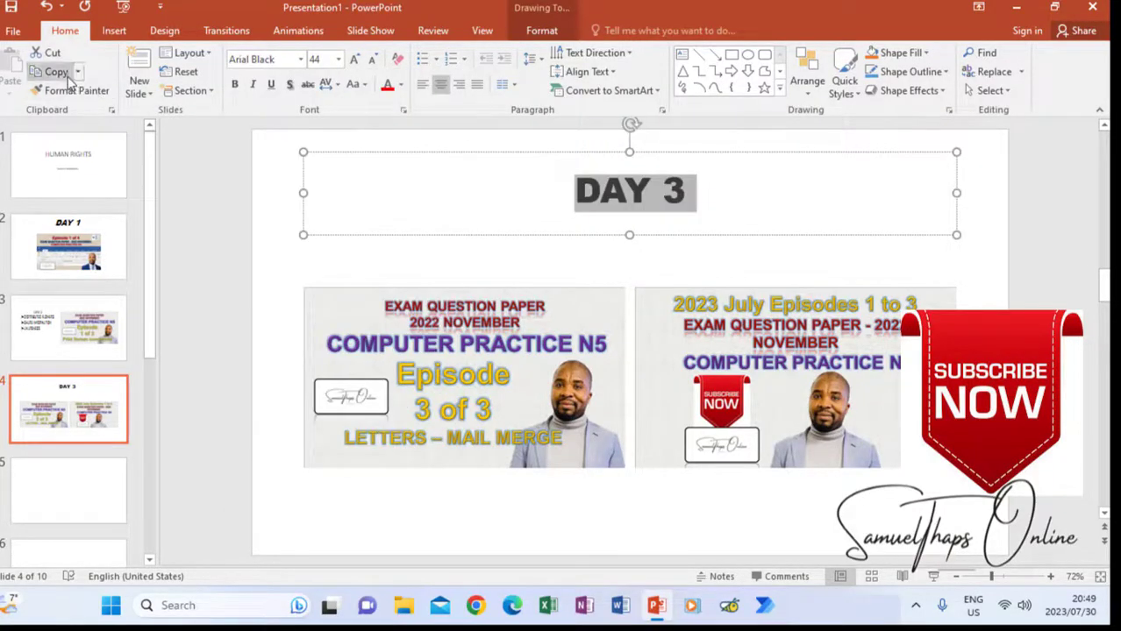
pyautogui.click(251, 84)
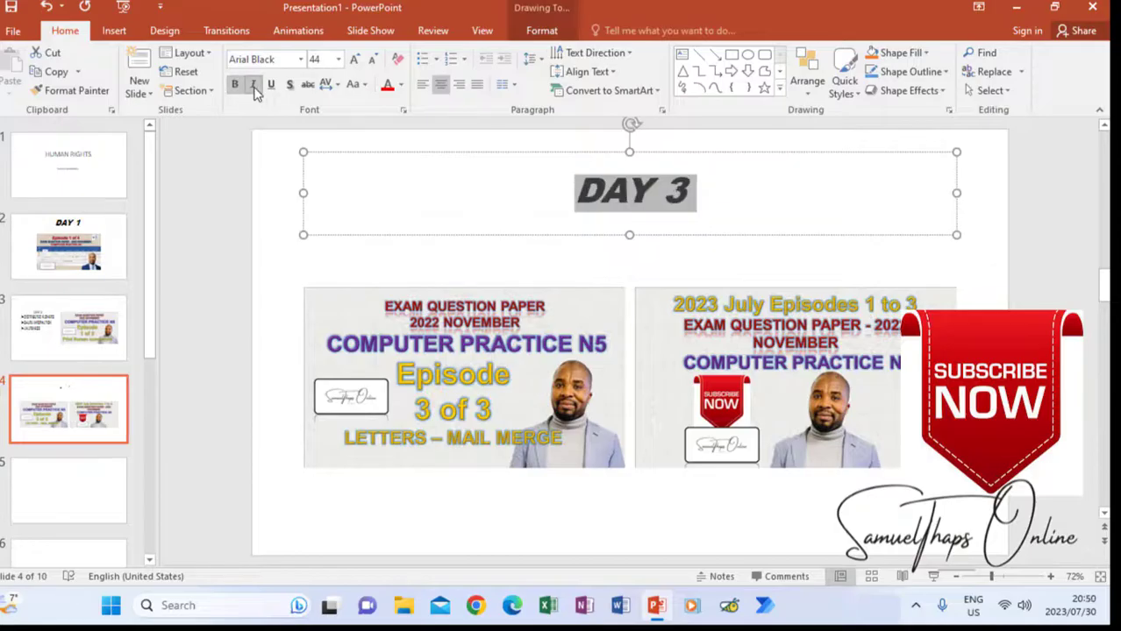
pyautogui.click(457, 274)
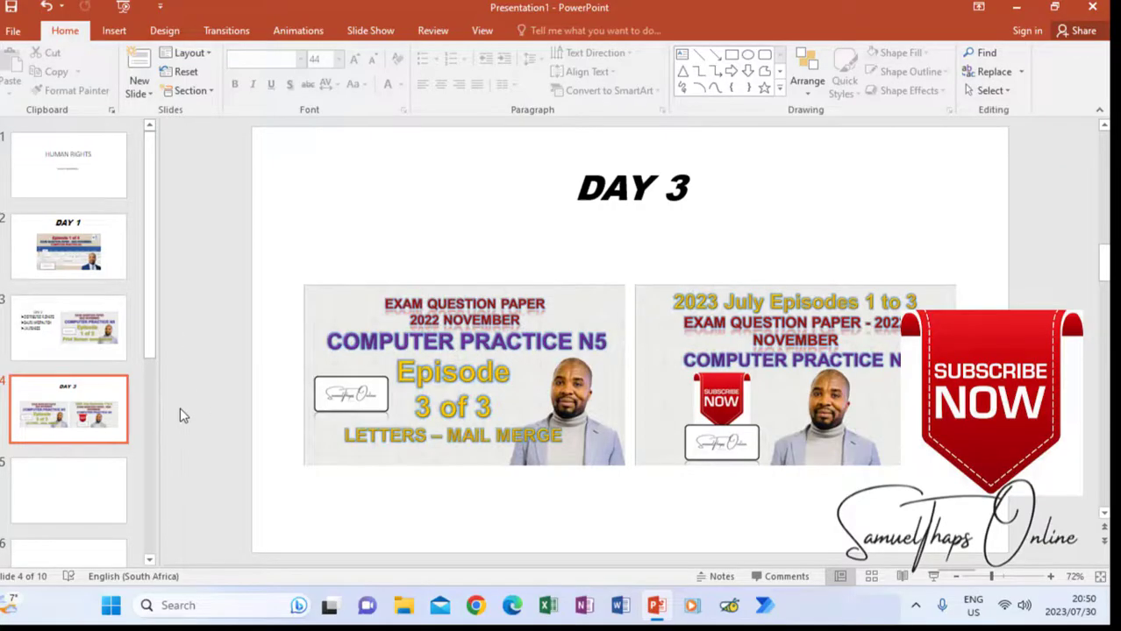
# Apply the orange Berlin design theme to every slide, keeping its orange variant
pyautogui.click(152, 296)
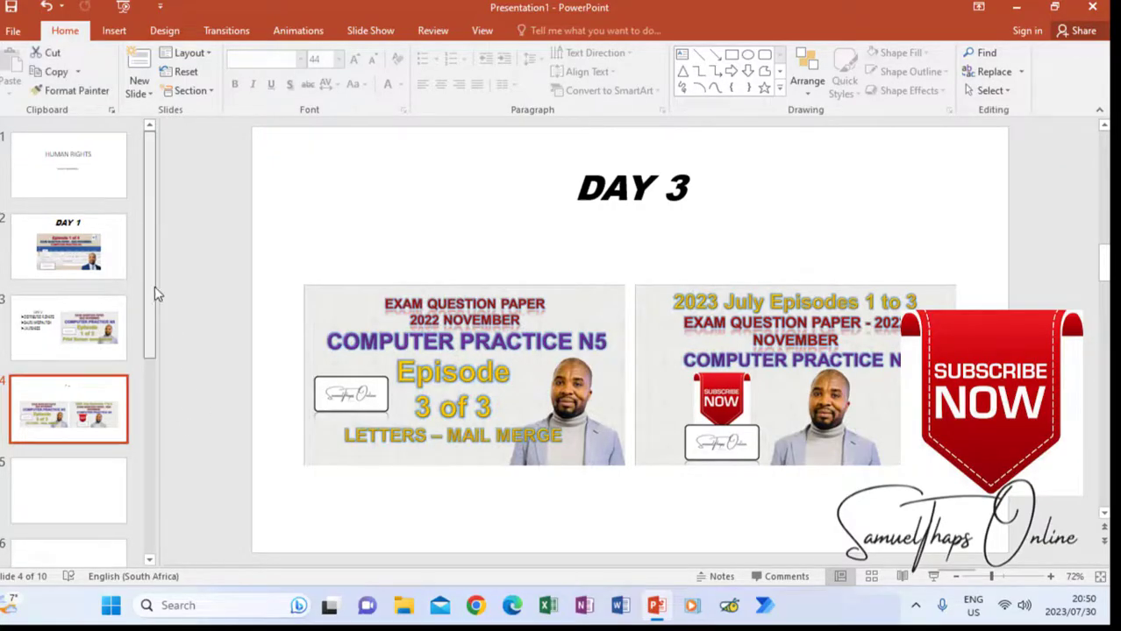
pyautogui.click(192, 410)
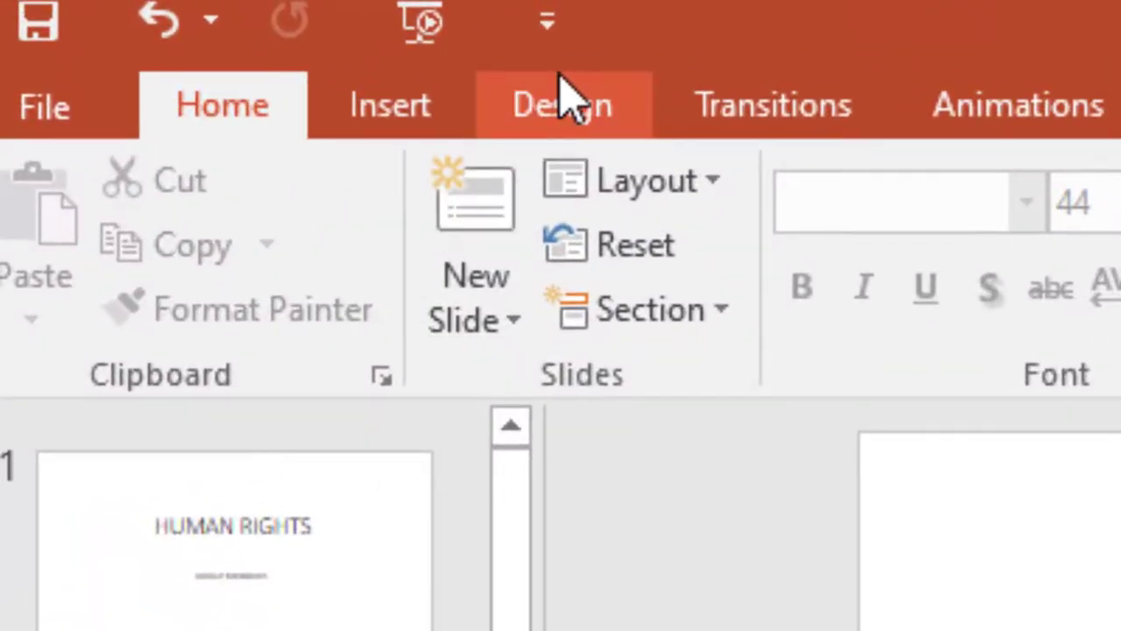
pyautogui.click(579, 106)
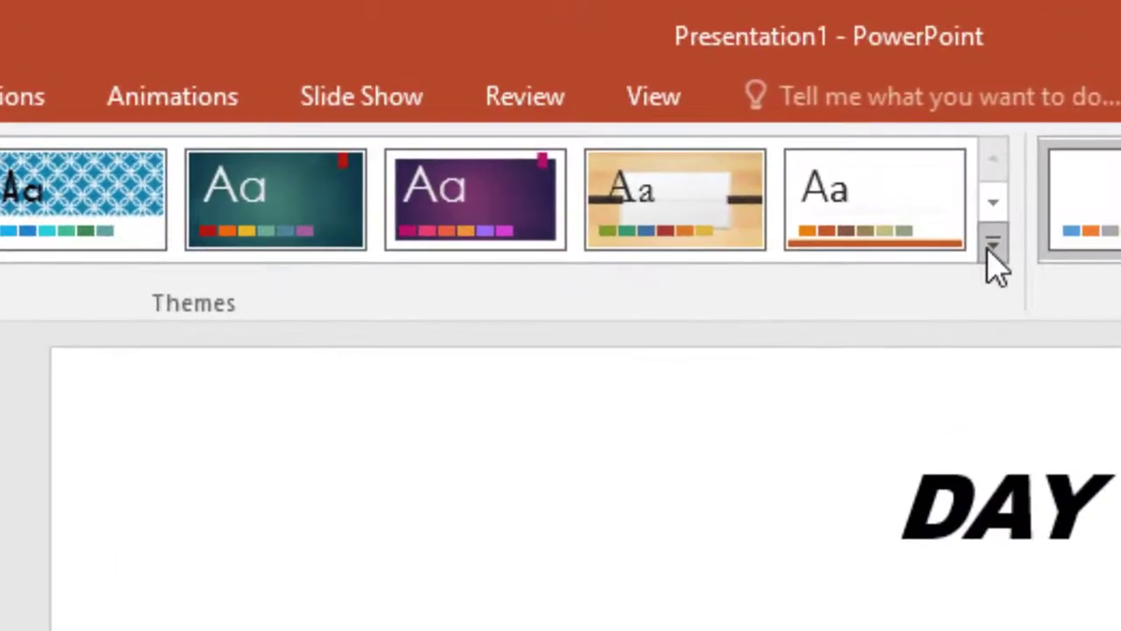
pyautogui.click(1049, 228)
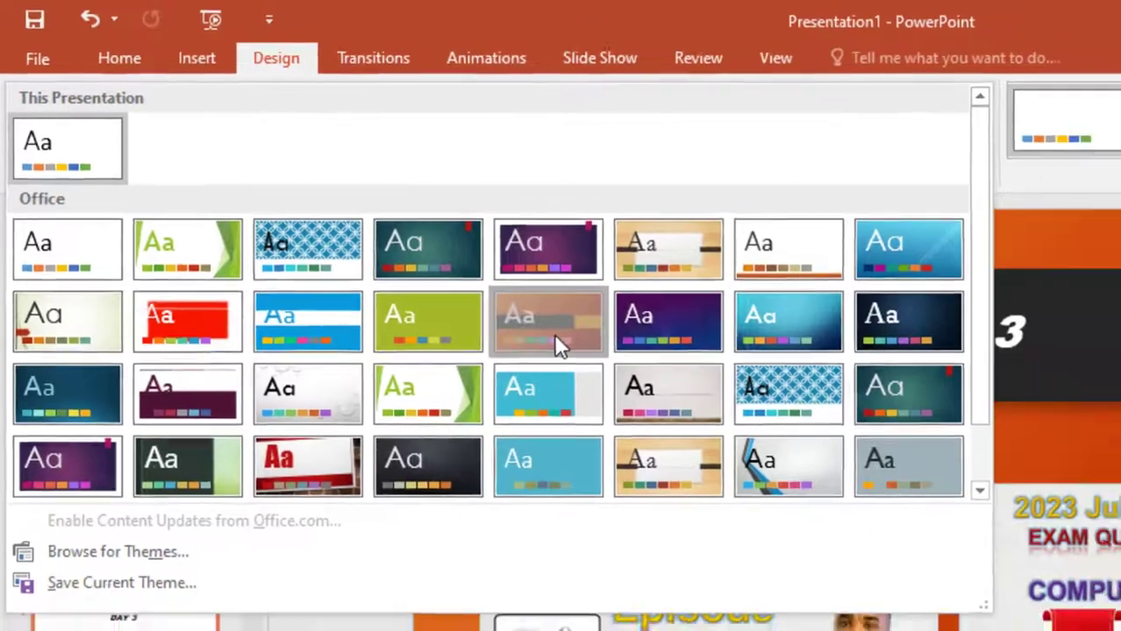
pyautogui.click(572, 364)
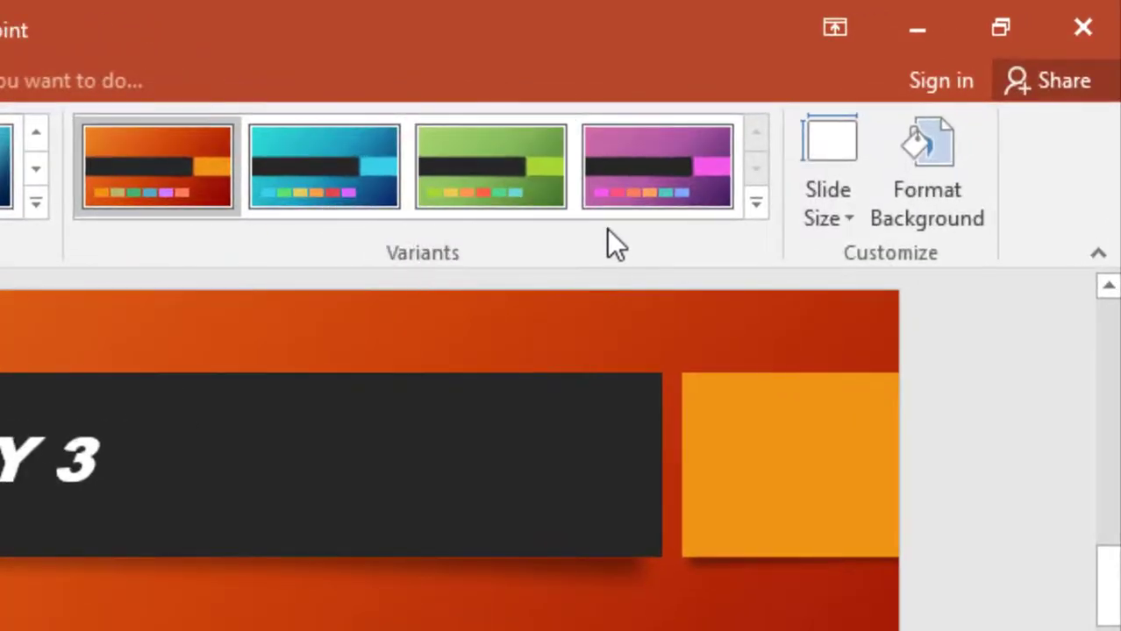
pyautogui.click(758, 207)
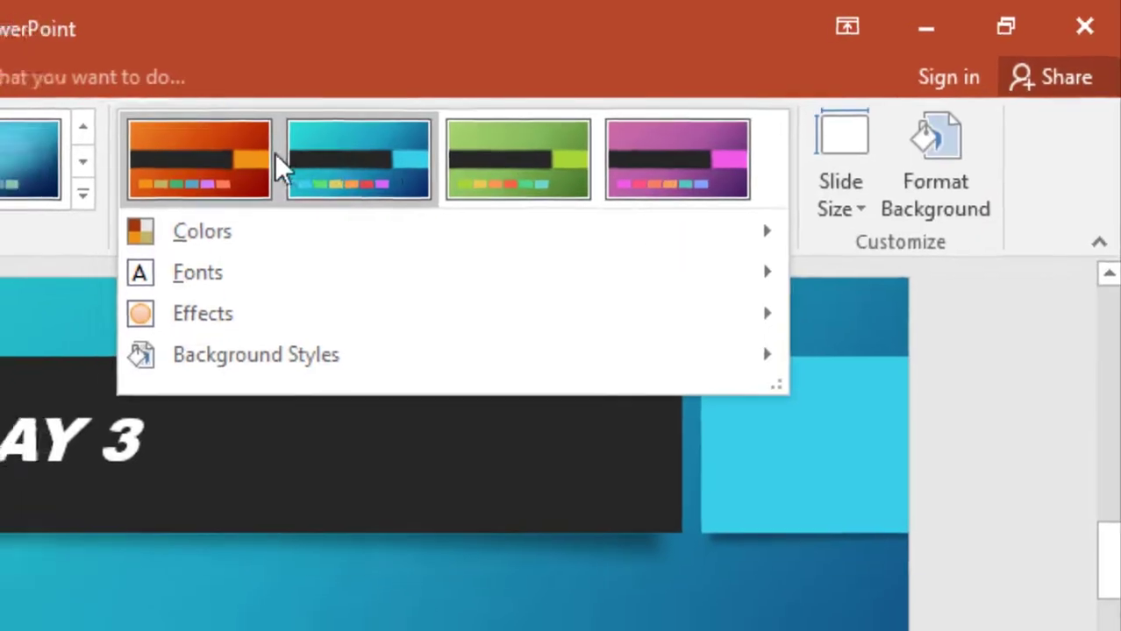
pyautogui.click(223, 310)
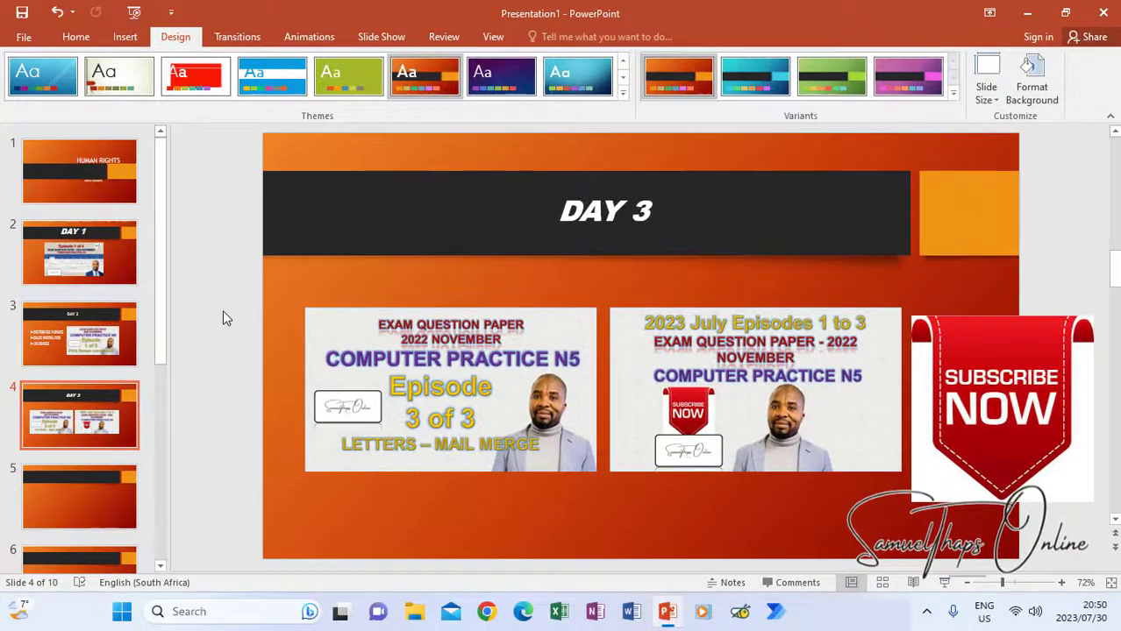